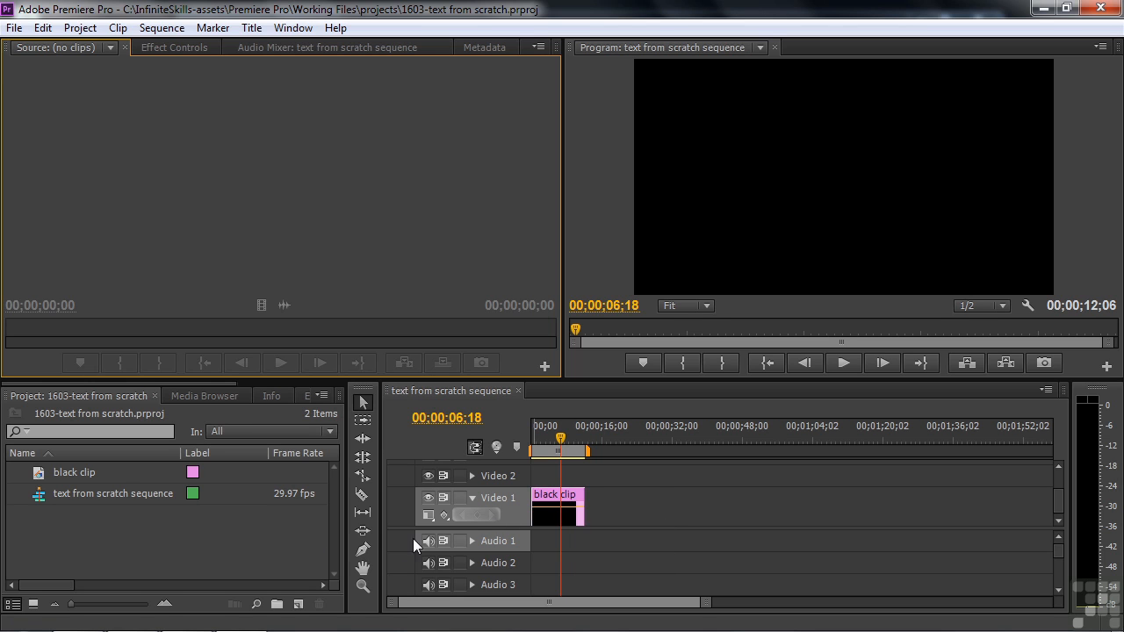
left_click(298, 605)
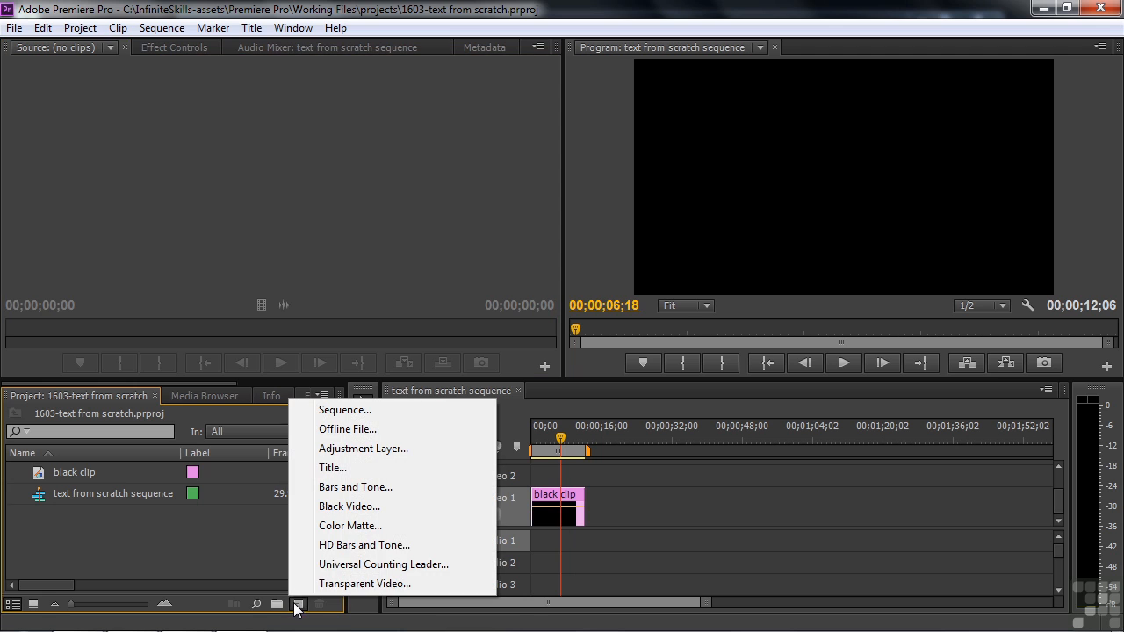
left_click(351, 527)
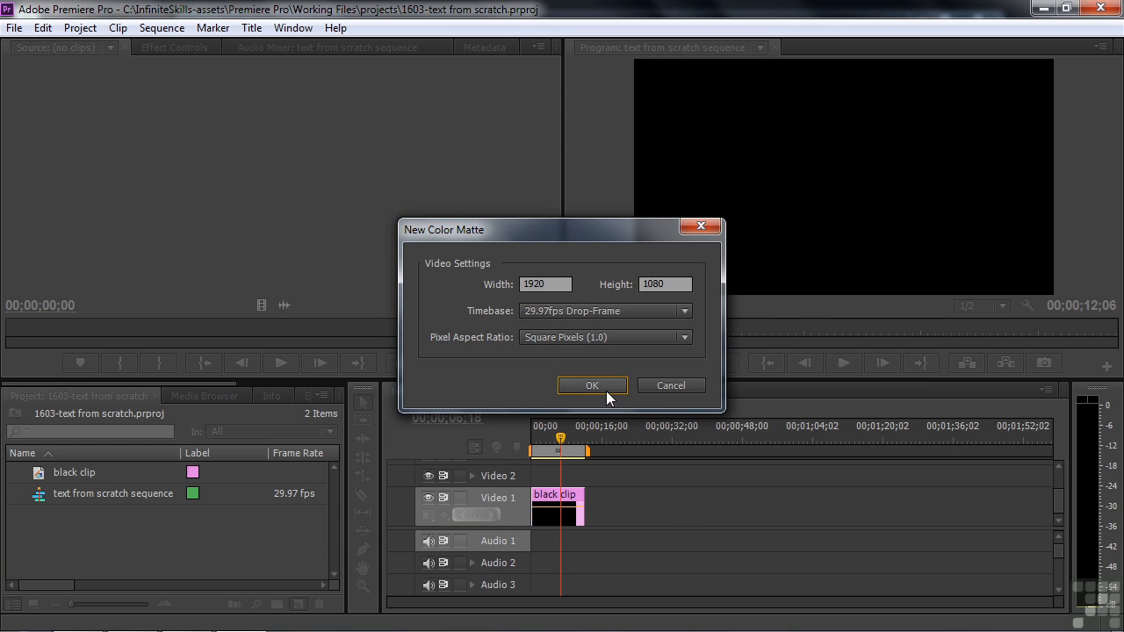
left_click(605, 389)
left_click(767, 230)
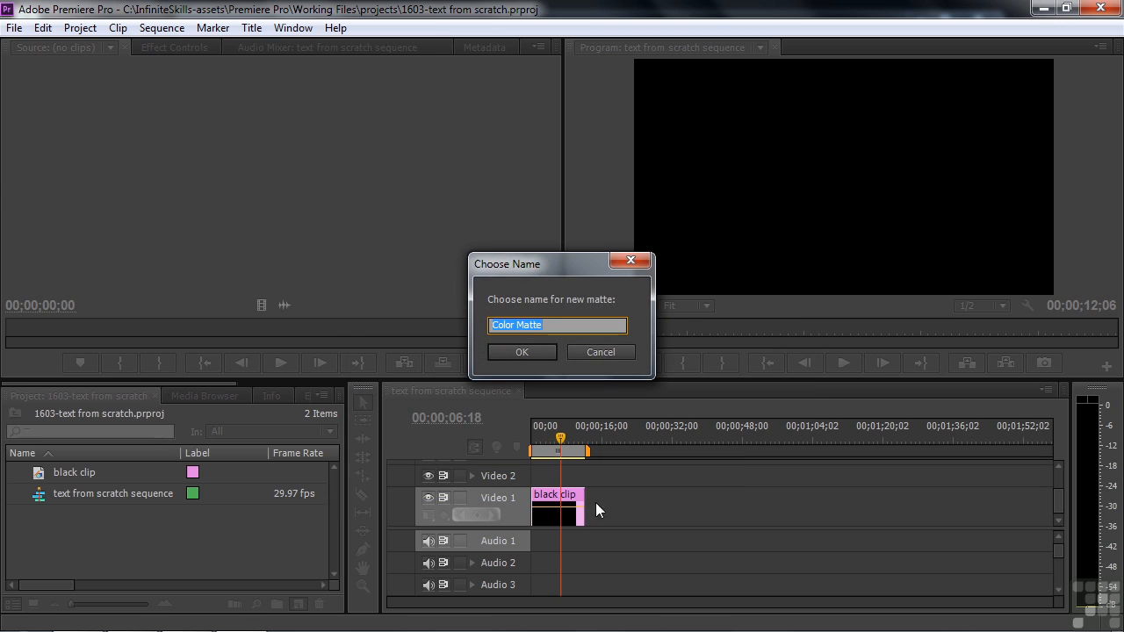
left_click(590, 356)
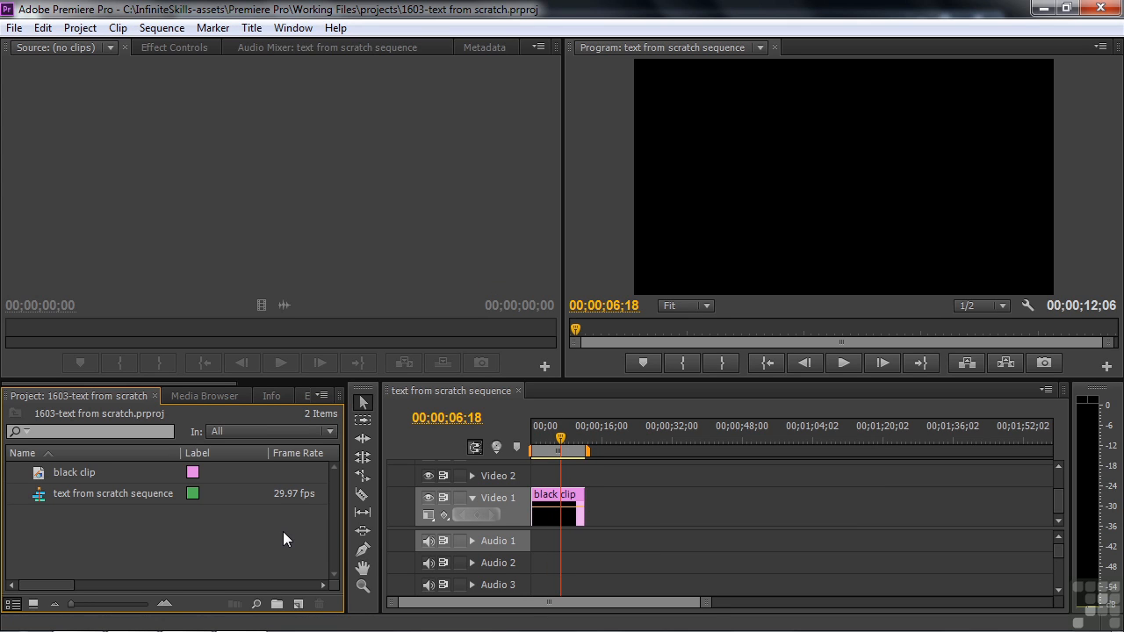
Create a new title named "text" with the default 1920 × 1080 video settings.
left_click(297, 603)
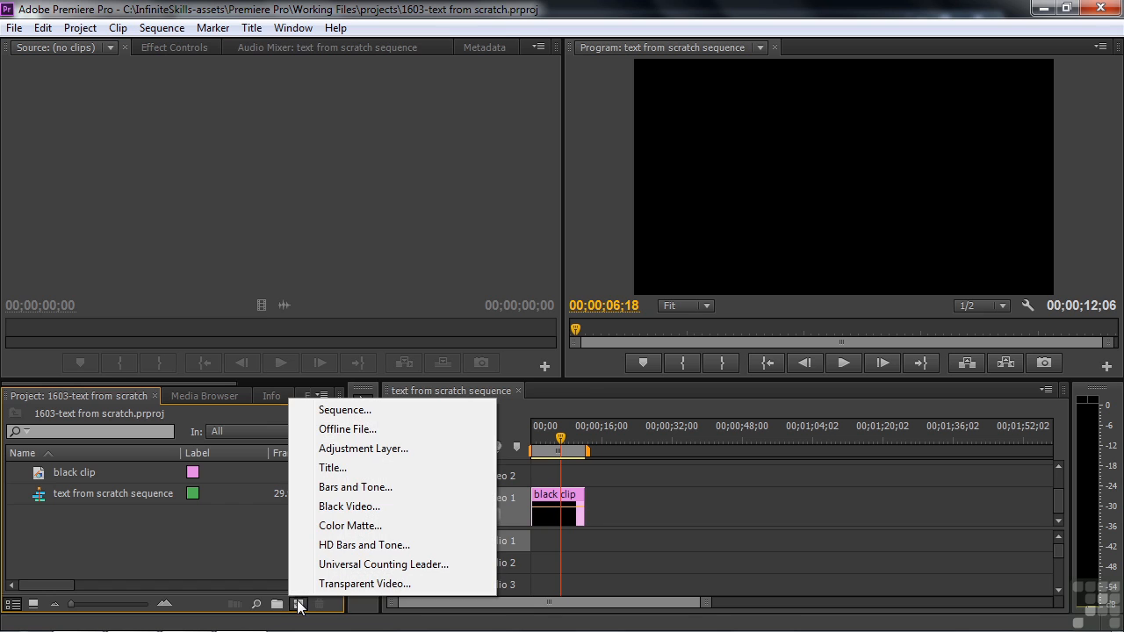
left_click(351, 471)
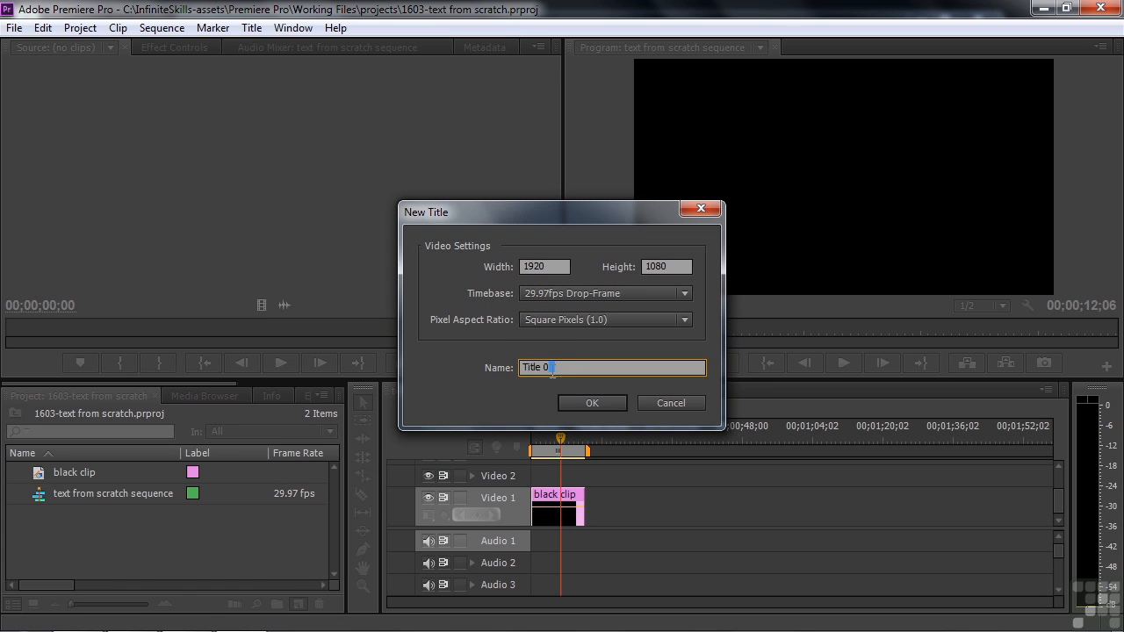
type("text")
left_click(590, 403)
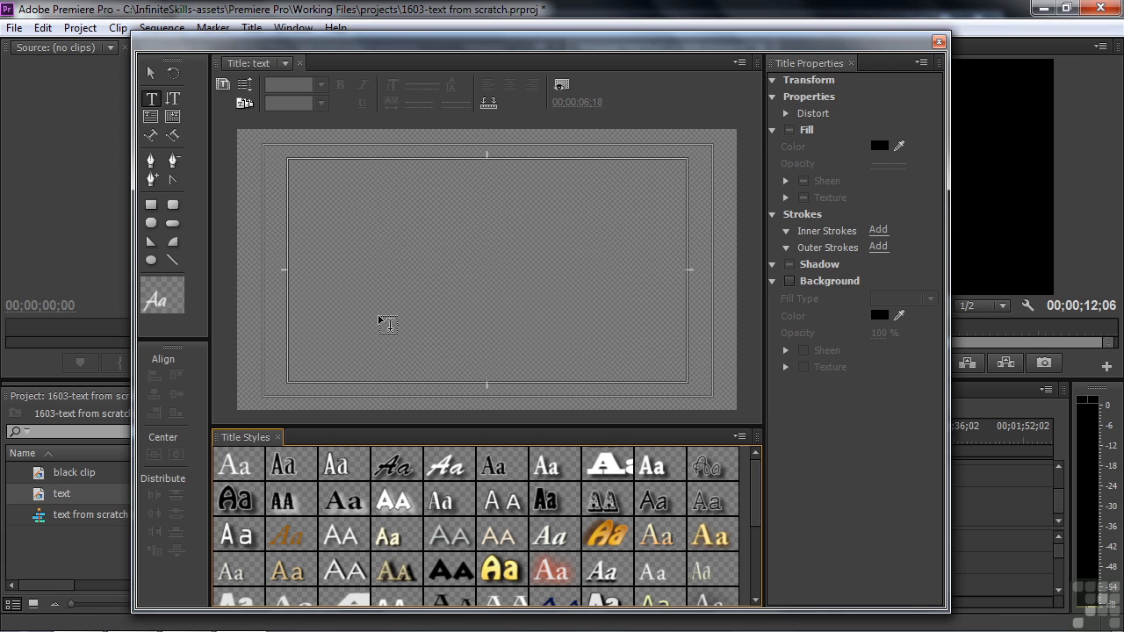
Show the sequence's background video behind the title at the current playhead frame.
left_click_drag(632, 56, 167, 48)
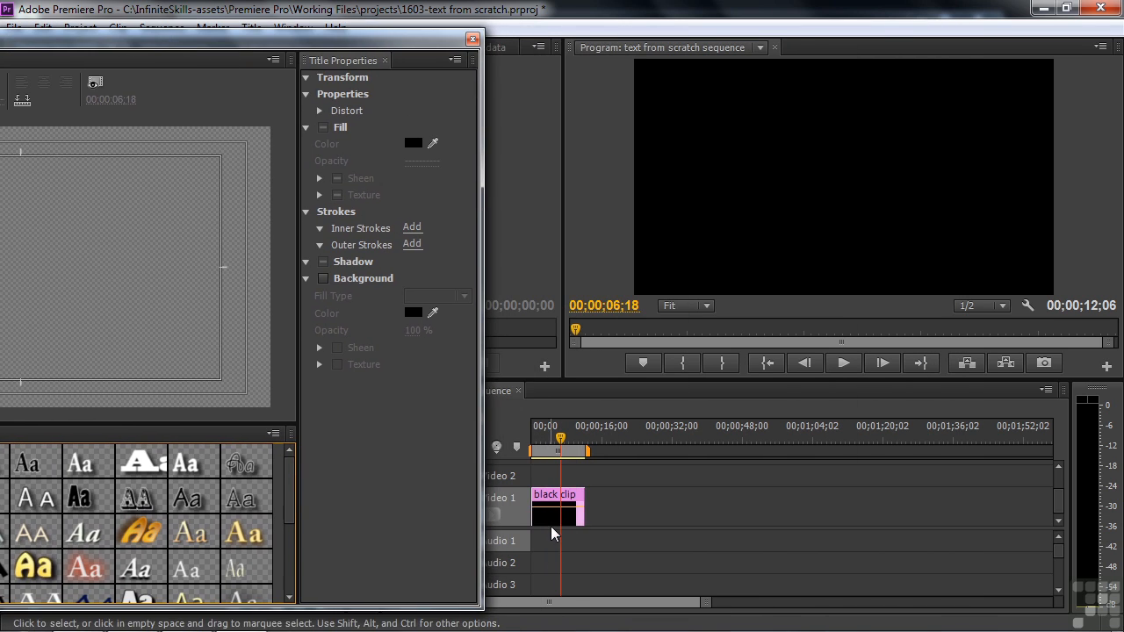
left_click_drag(259, 38, 682, 37)
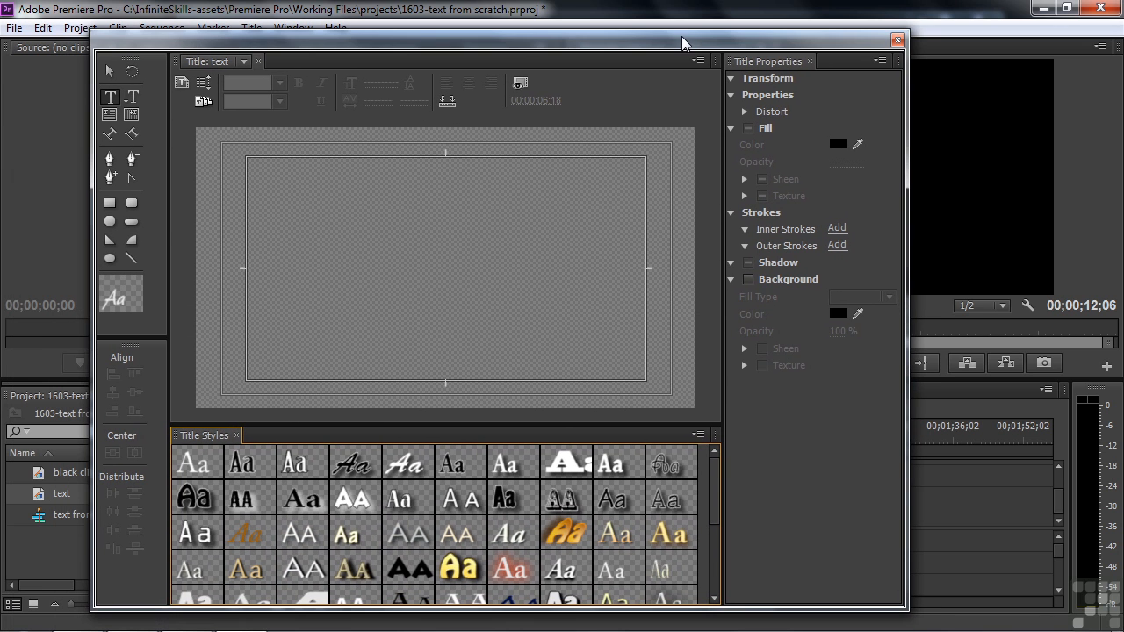
left_click(521, 83)
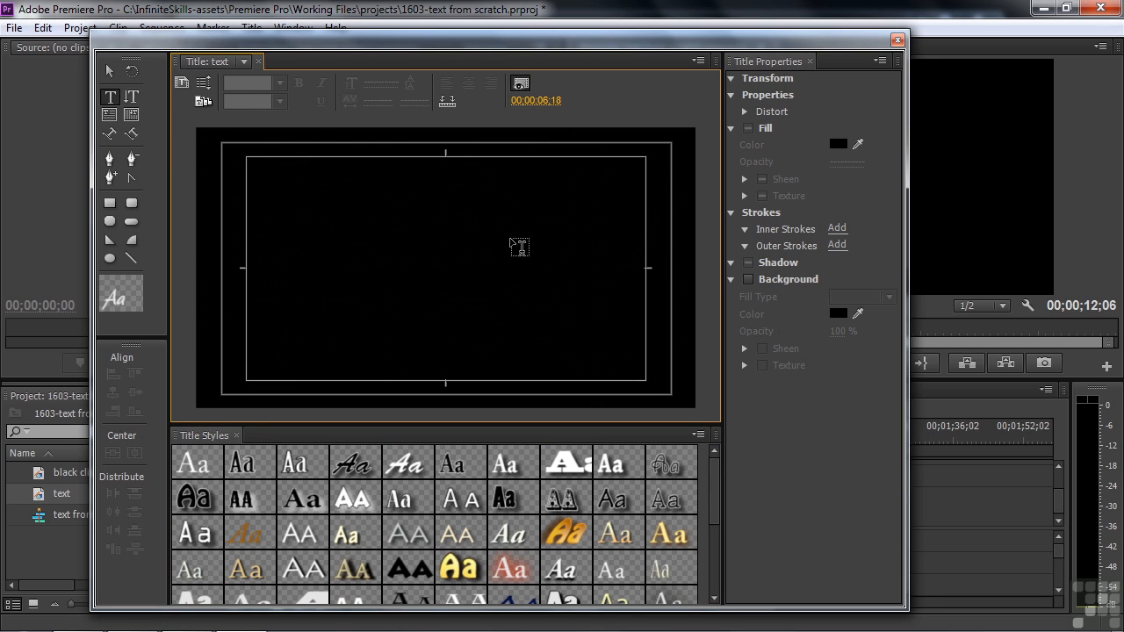
left_click(519, 86)
left_click(521, 85)
Add the text "Here is some text" in the upper left of the title area and set its font family to Adobe Caslon Pro.
left_click(294, 215)
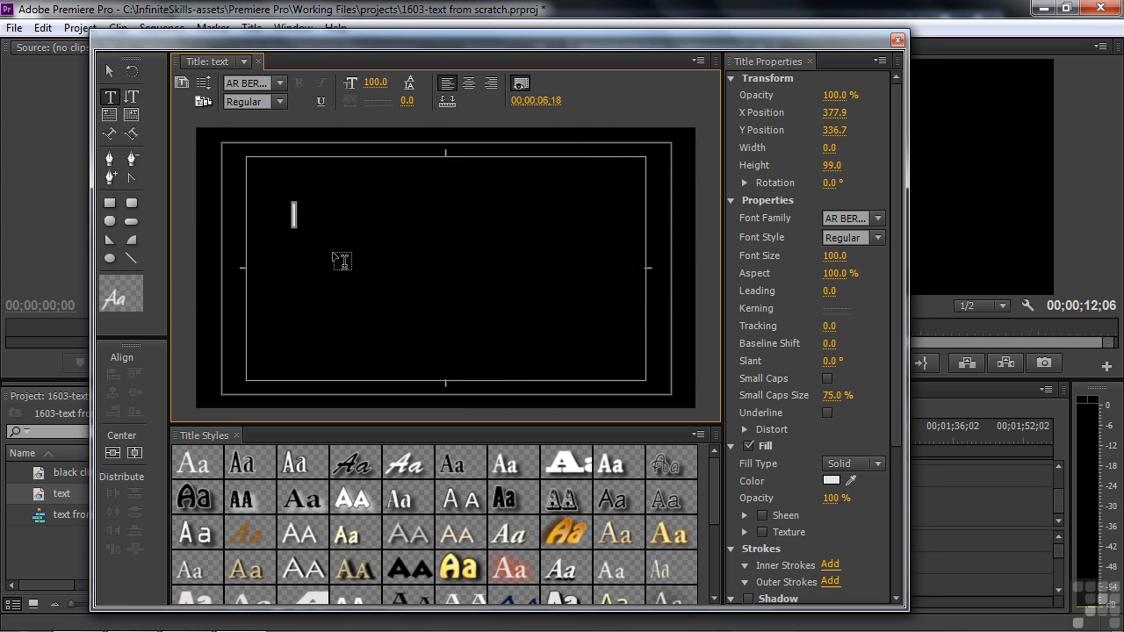
type("Here")
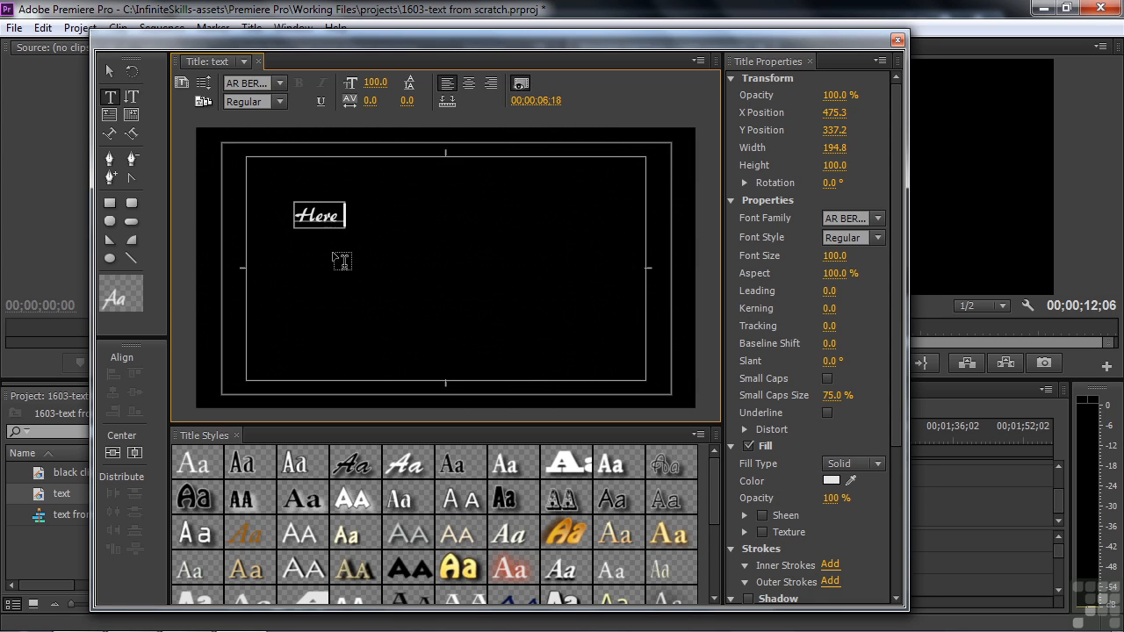
type(" is some text")
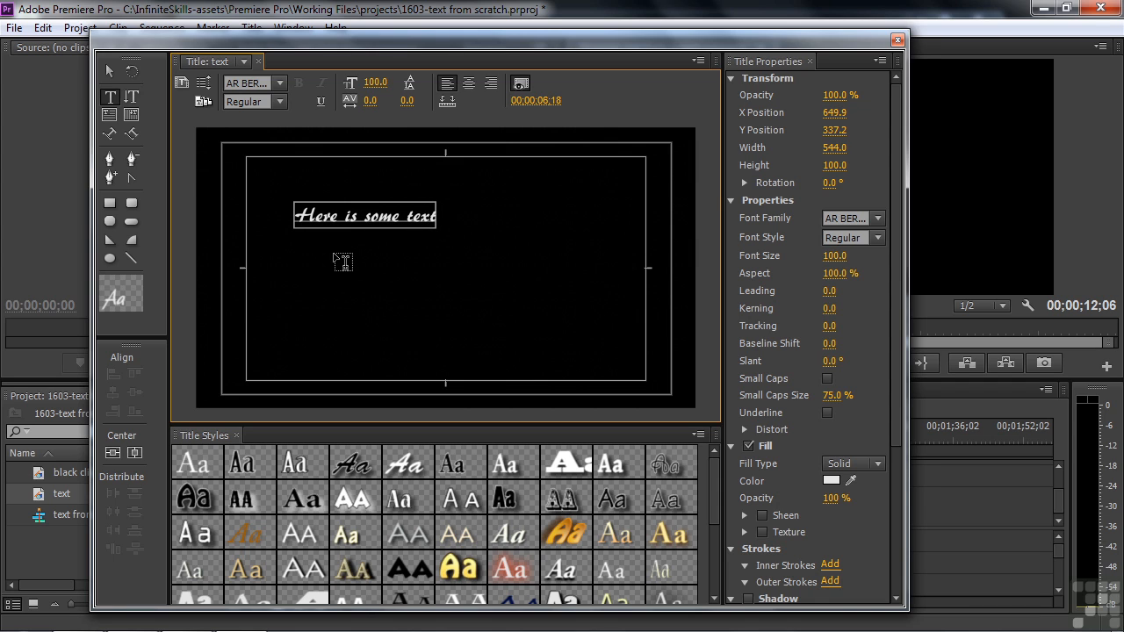
left_click(878, 219)
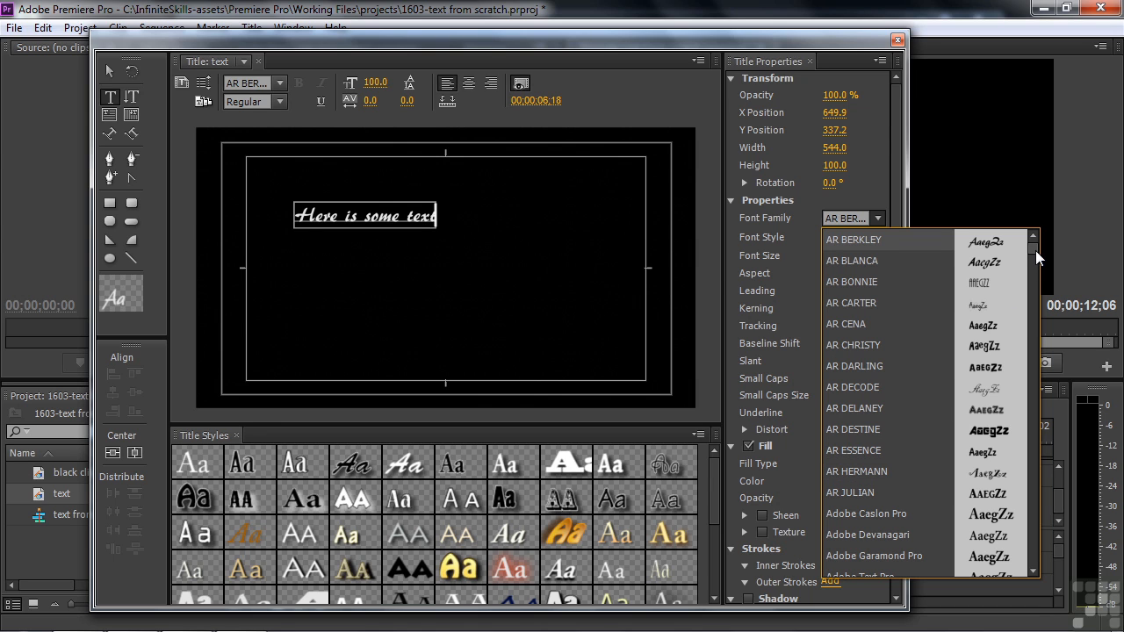
left_click(884, 514)
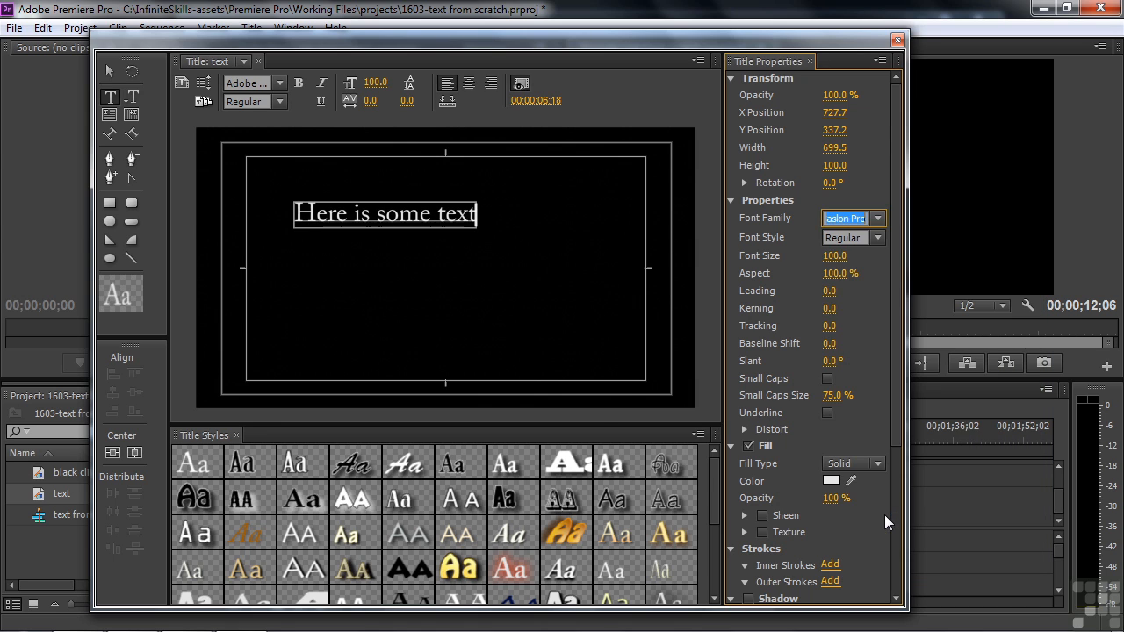
Try the Blackoak Std font on the title text and restore Adobe Caslon Pro.
left_click(879, 218)
left_click_drag(1032, 261, 1031, 265)
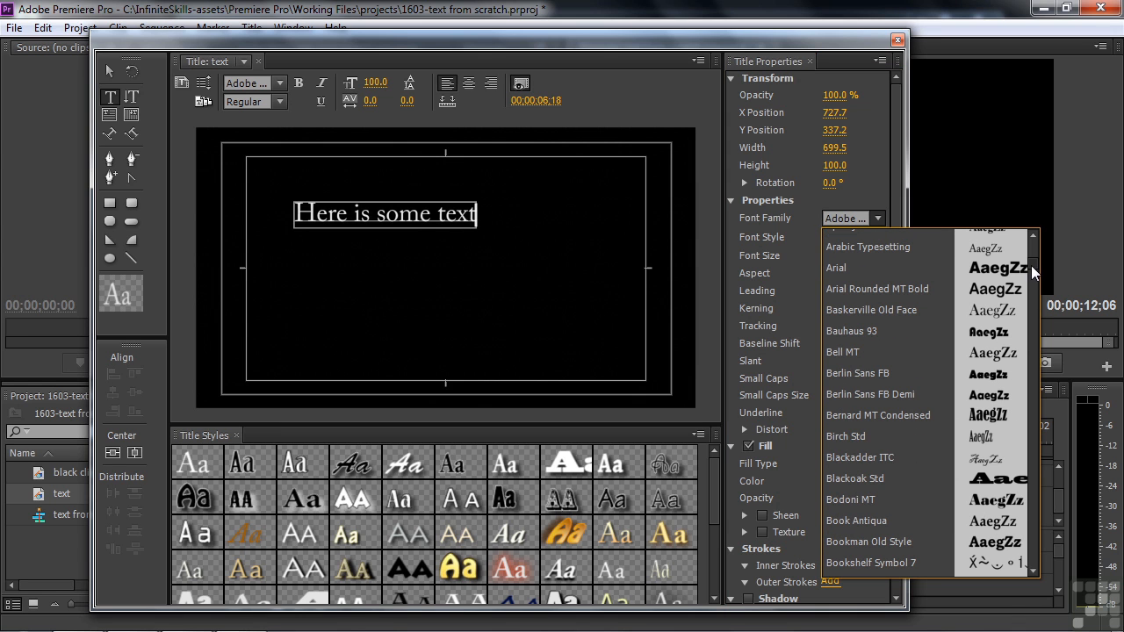
left_click(852, 479)
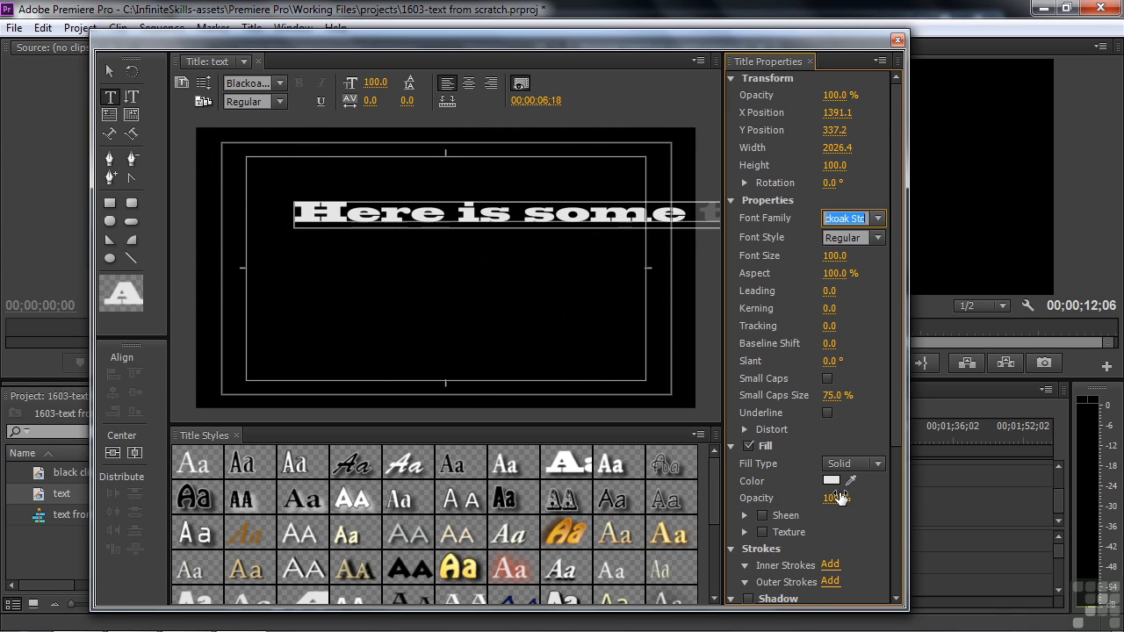
left_click(879, 219)
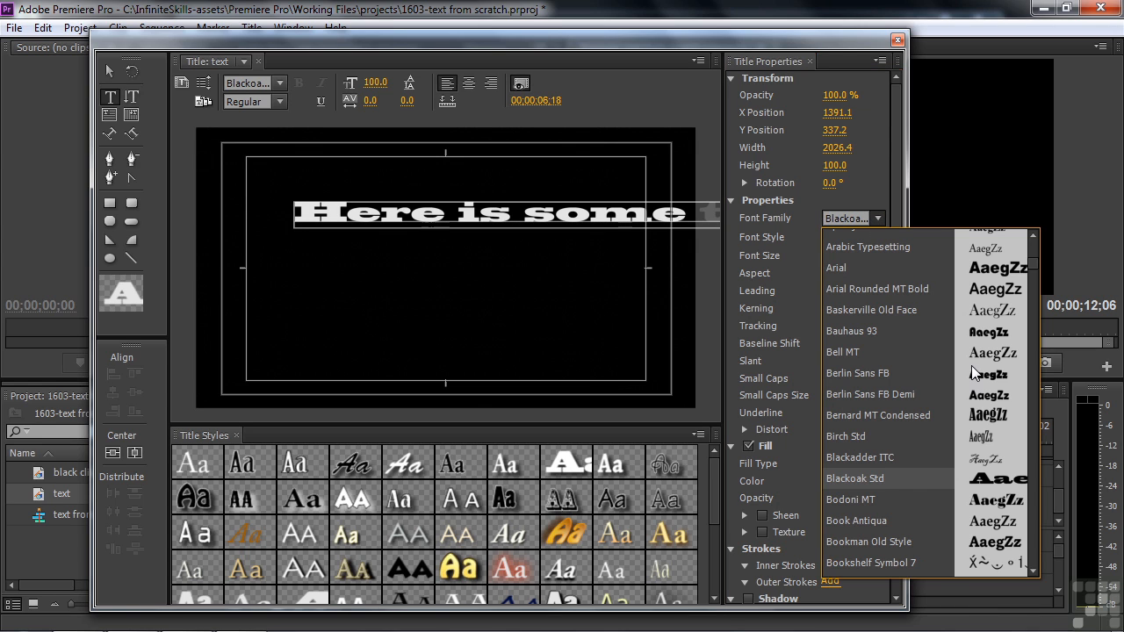
scroll(1033, 237, "up", 5)
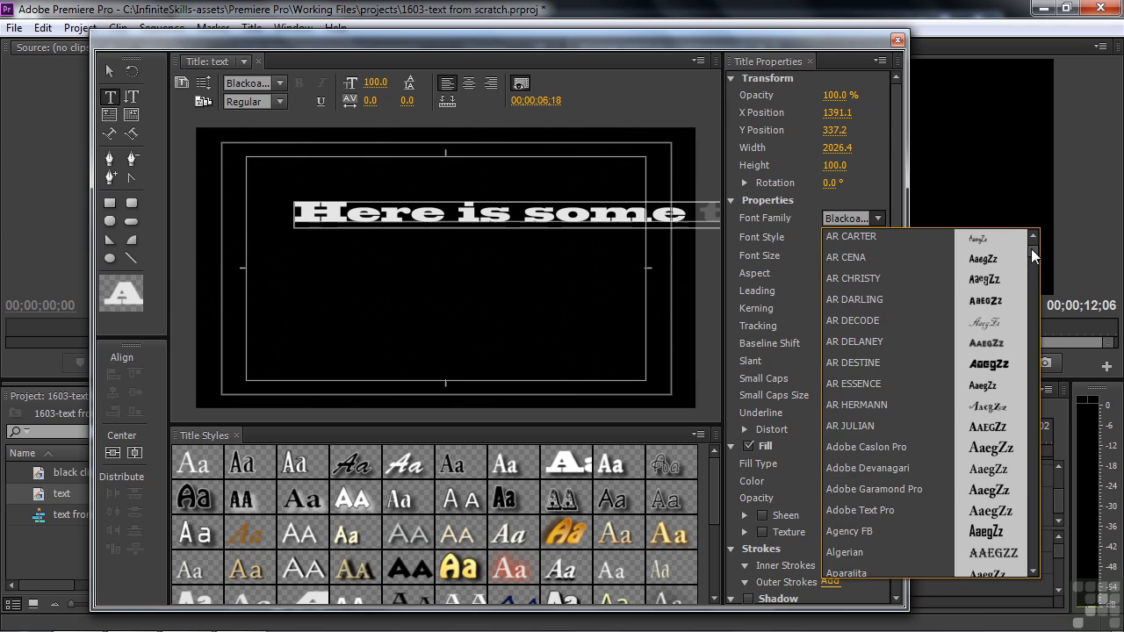
left_click(878, 447)
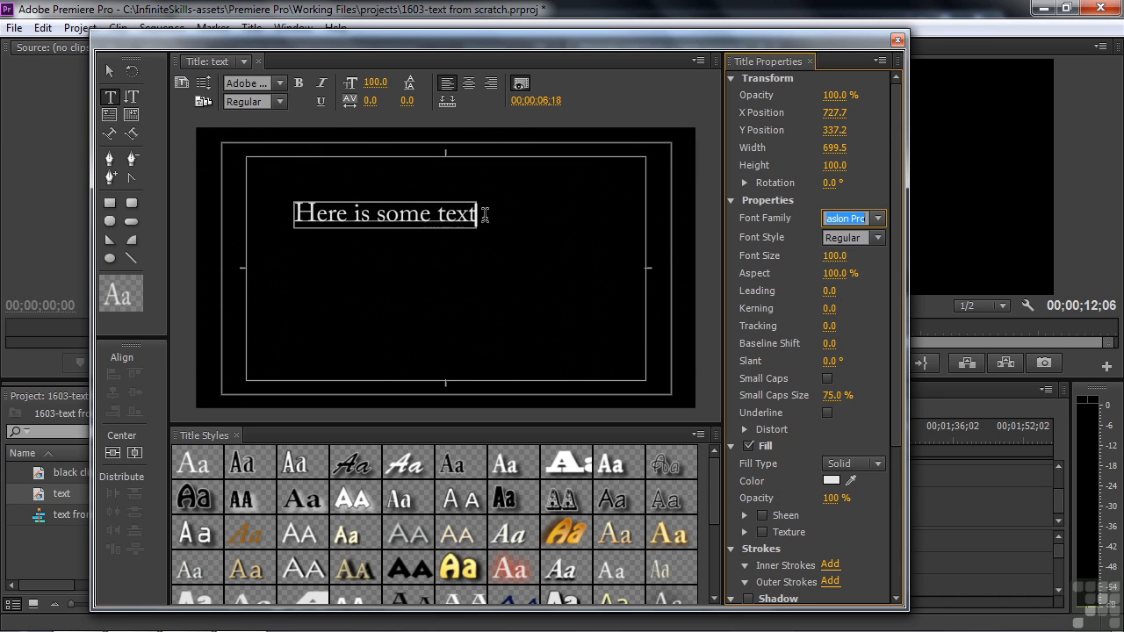
Try the HP PSG font on the title text and return it to Adobe Caslon Pro.
type("HP PSG")
left_click(878, 218)
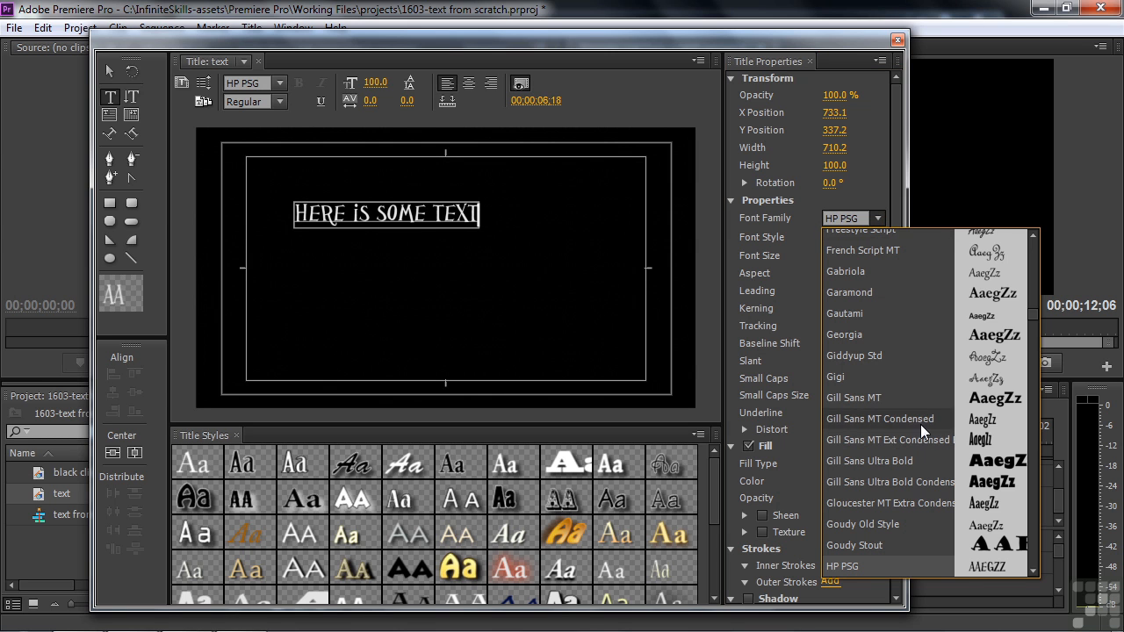
left_click_drag(1033, 305, 1033, 248)
left_click(865, 276)
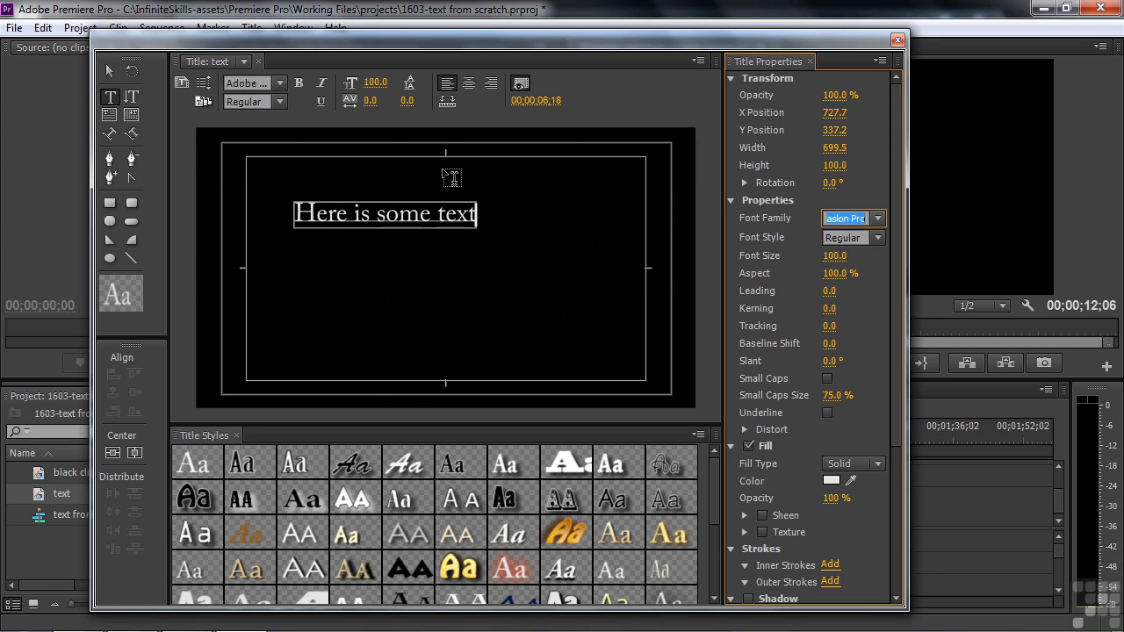
Insert "more" before "text" in the title line and add the lines "and some more" and "etc...." below, ending with a blank line.
left_click(438, 218)
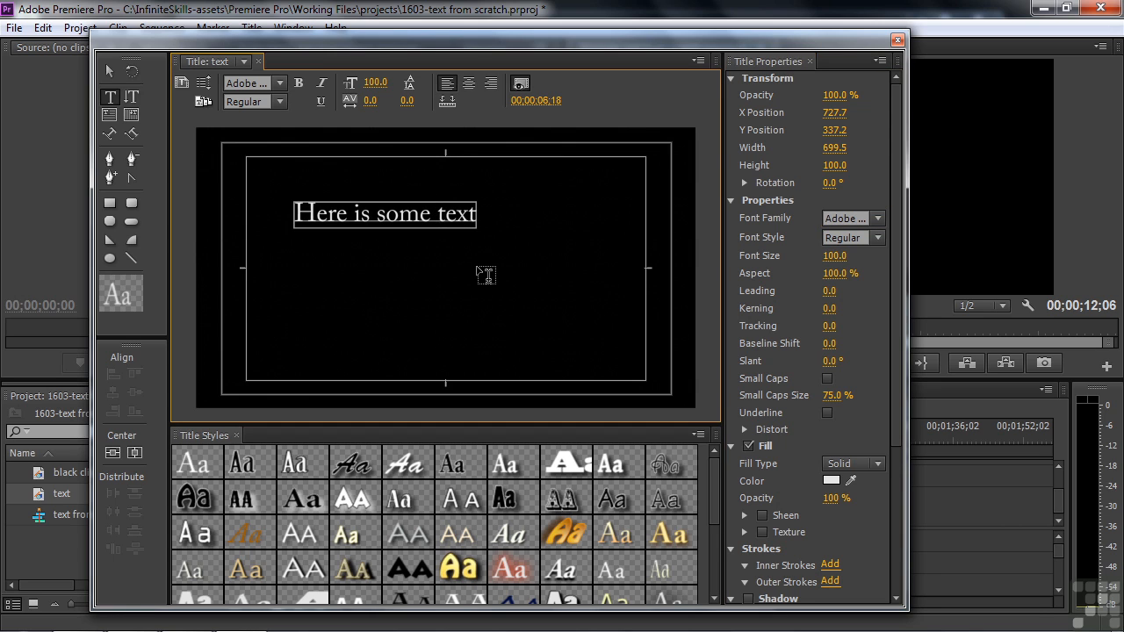
type("more")
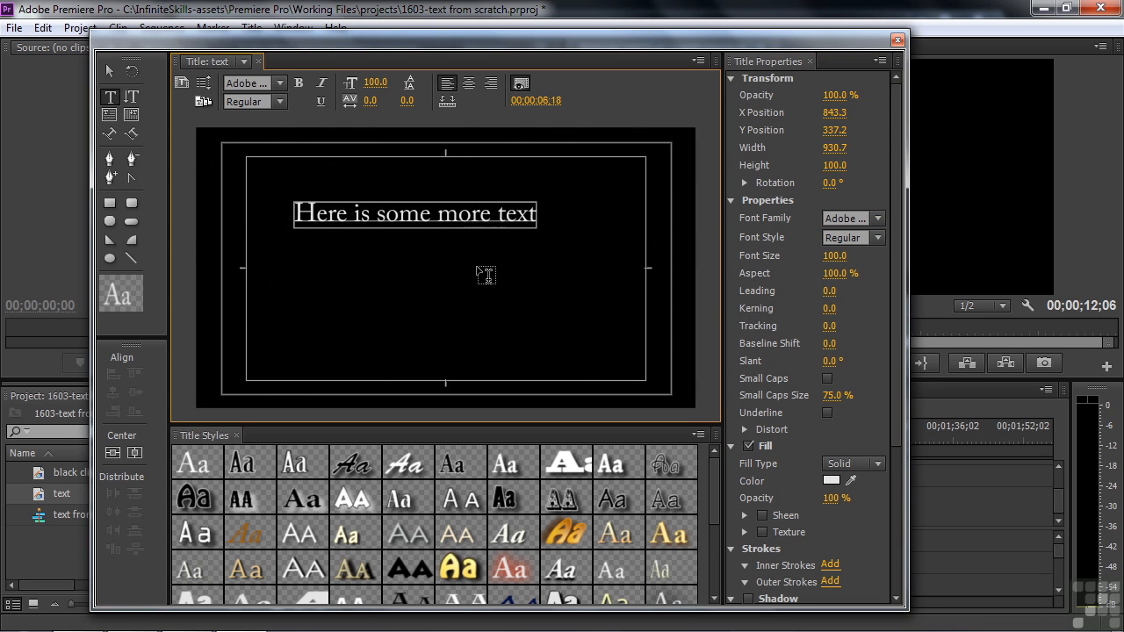
key("Right")
key("Right")
key("Right")
key("Right")
key("Return")
type("and some more")
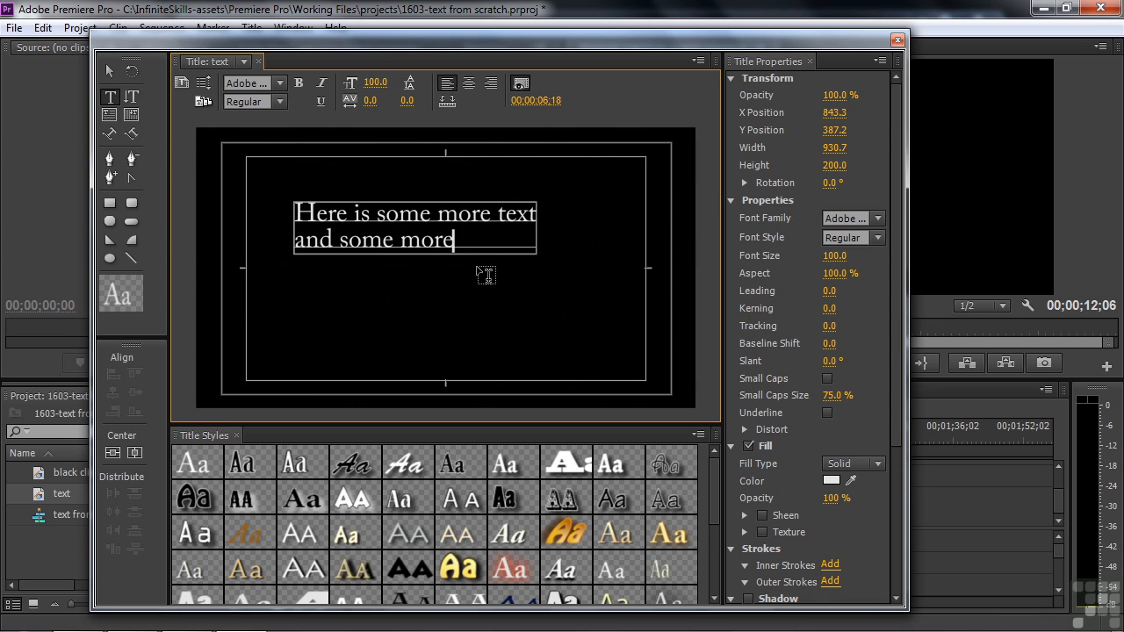
key("Return")
type("etc....")
key("Return")
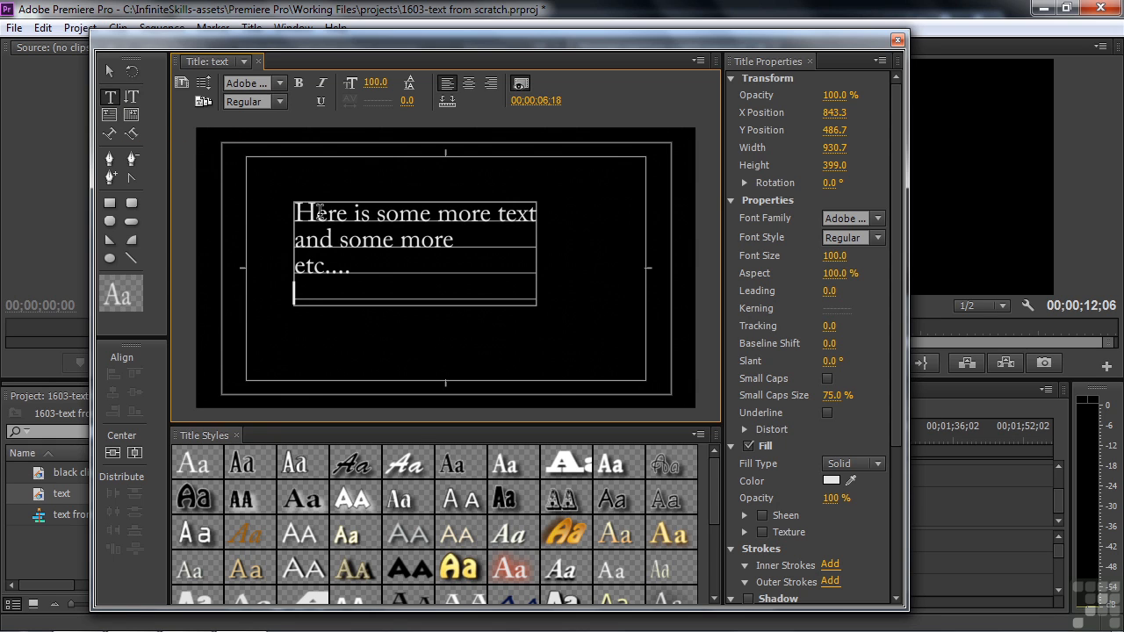
Enlarge the text block from its upper-right corner with the Selection tool and set the font size to 99.
left_click(107, 69)
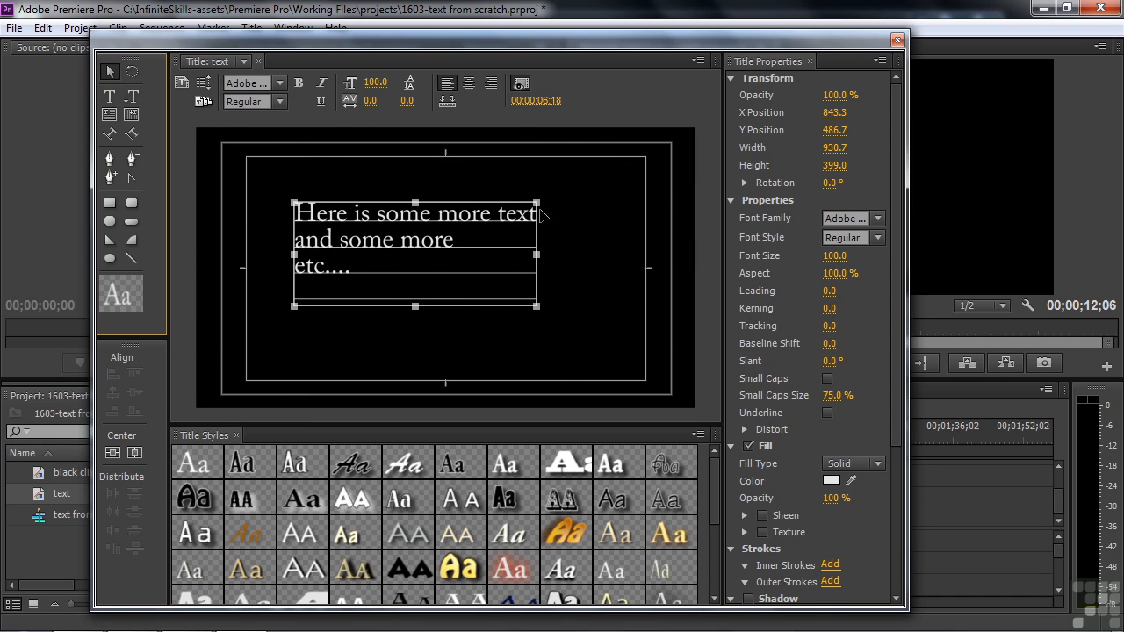
left_click_drag(537, 203, 592, 228)
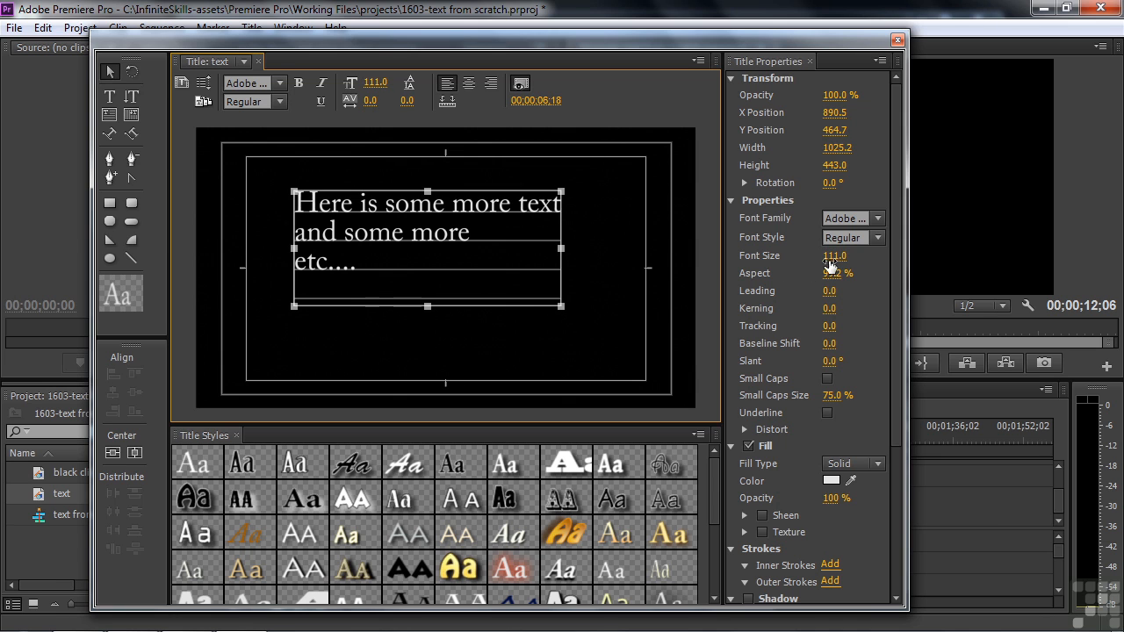
left_click_drag(830, 256, 843, 274)
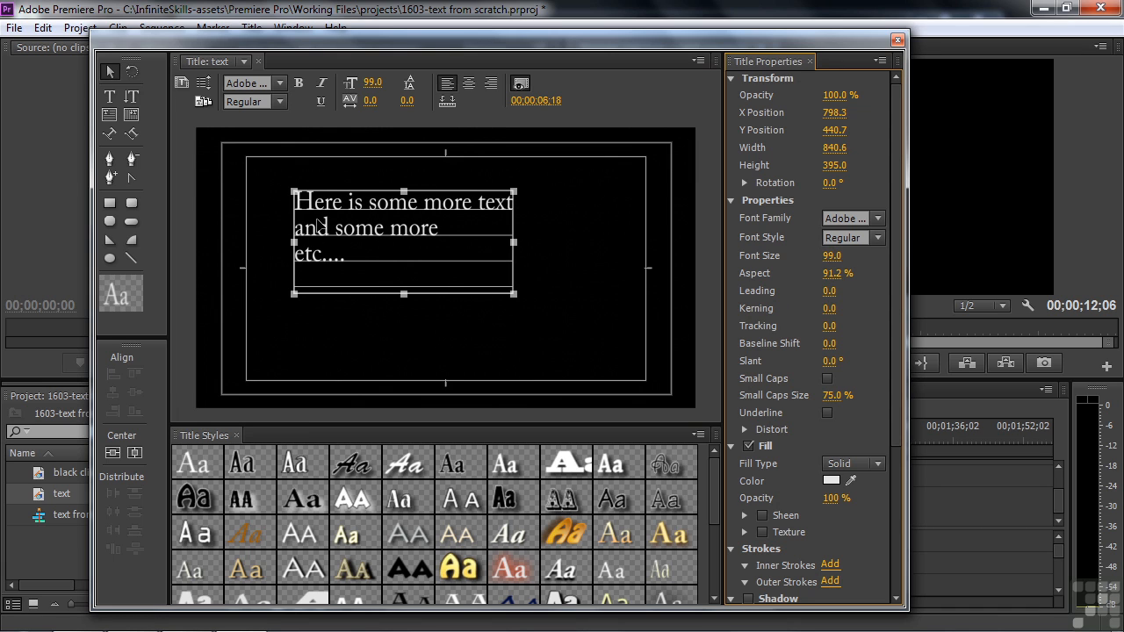
Set the text's leading to 7 and kerning to 2, adjust the kerning within the word "some", and set the tracking to -1.
mouse_move(830, 291)
left_mouse_down()
mouse_move(846, 290)
mouse_move(834, 290)
mouse_move(834, 308)
left_mouse_up()
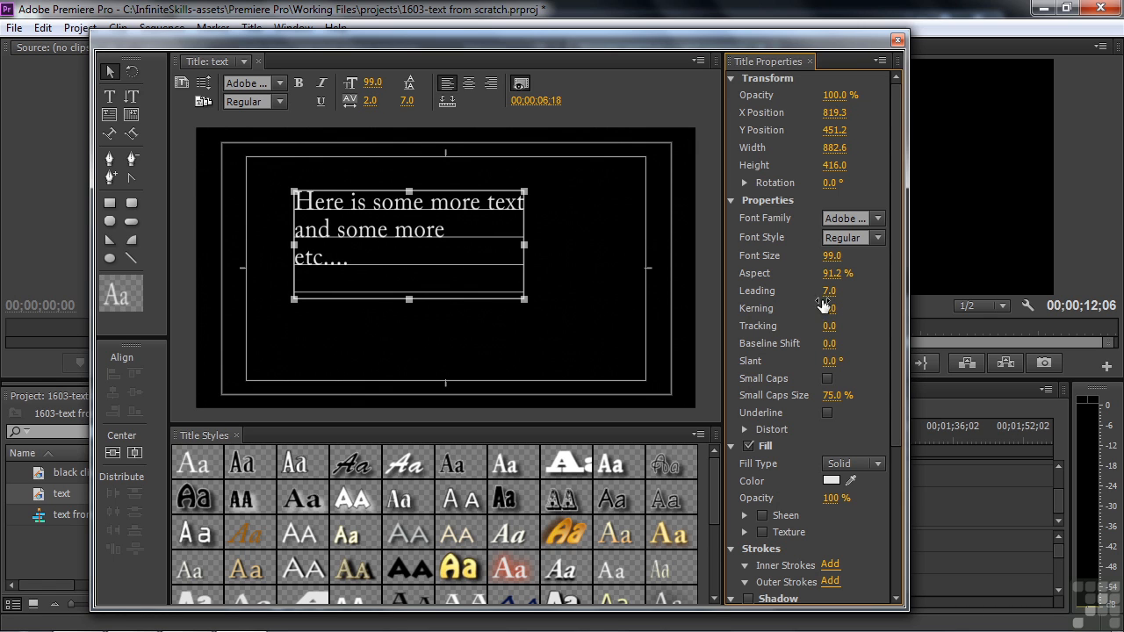
left_click(112, 95)
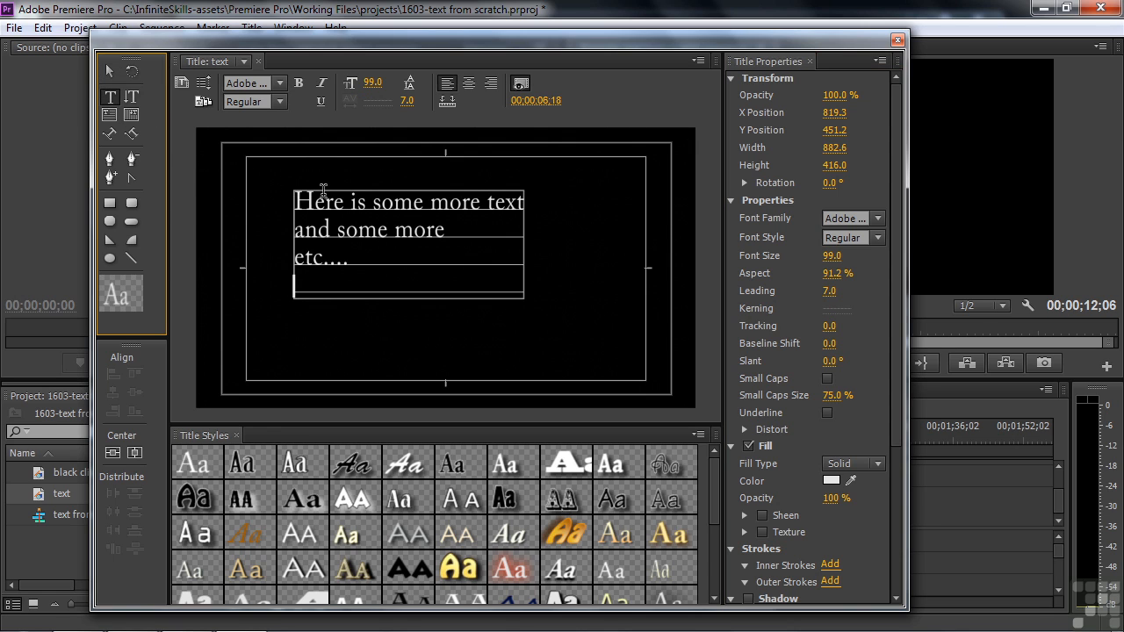
left_click(386, 208)
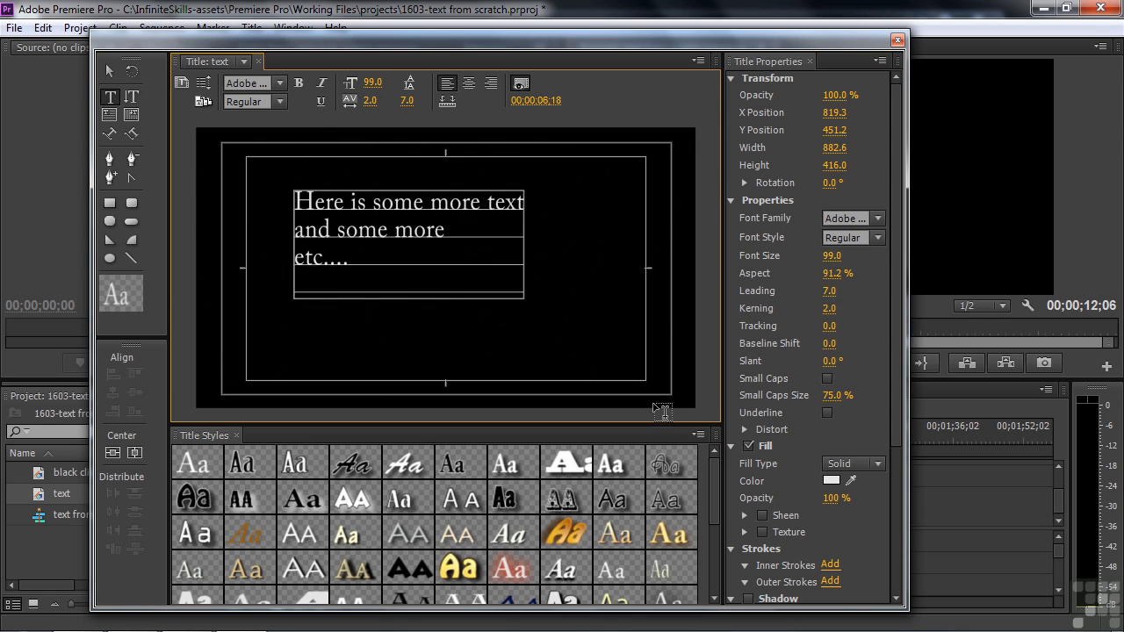
left_click_drag(826, 309, 849, 310)
left_click_drag(875, 308, 830, 326)
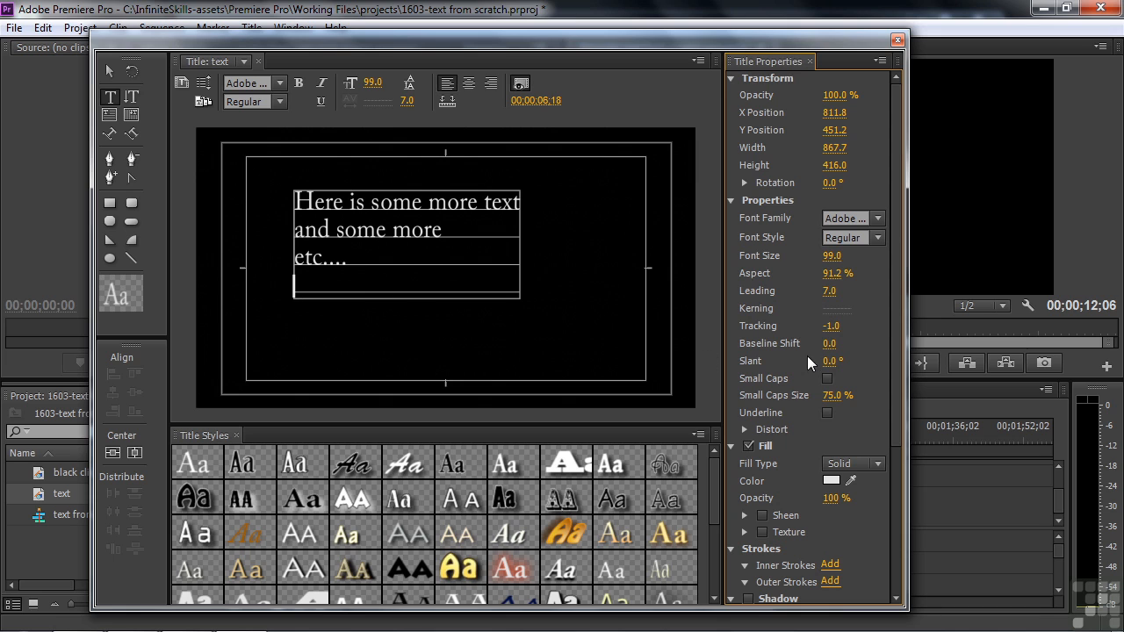
Set the text's baseline shift to 5 and slant to -1°, and turn on small caps.
left_click_drag(830, 344, 751, 353)
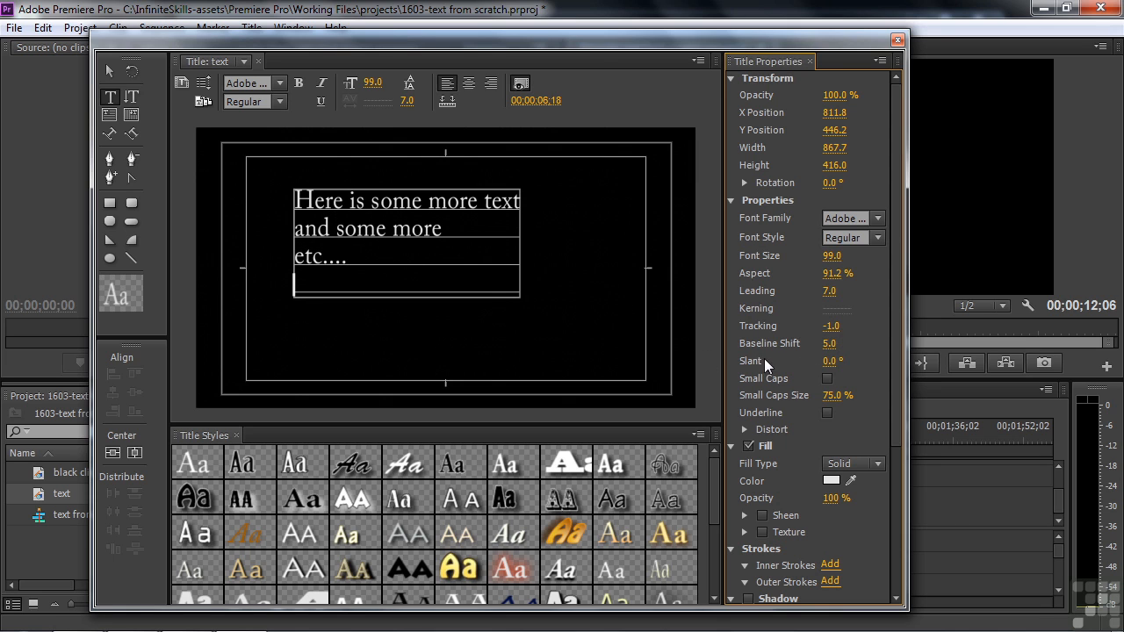
left_click_drag(830, 361, 794, 358)
left_click(827, 380)
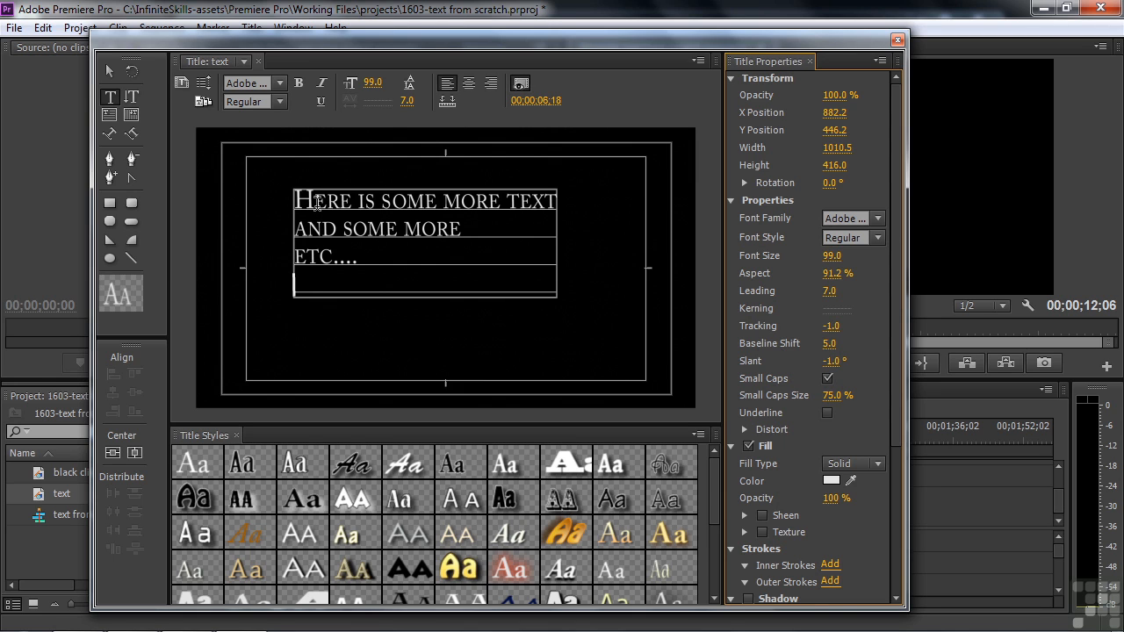
Set the text's small caps size to 64%, turn on underline, and set its distortion to X 39% and Y 44%.
mouse_move(833, 396)
left_mouse_down()
mouse_move(803, 396)
mouse_move(836, 406)
left_mouse_up()
left_click(827, 413)
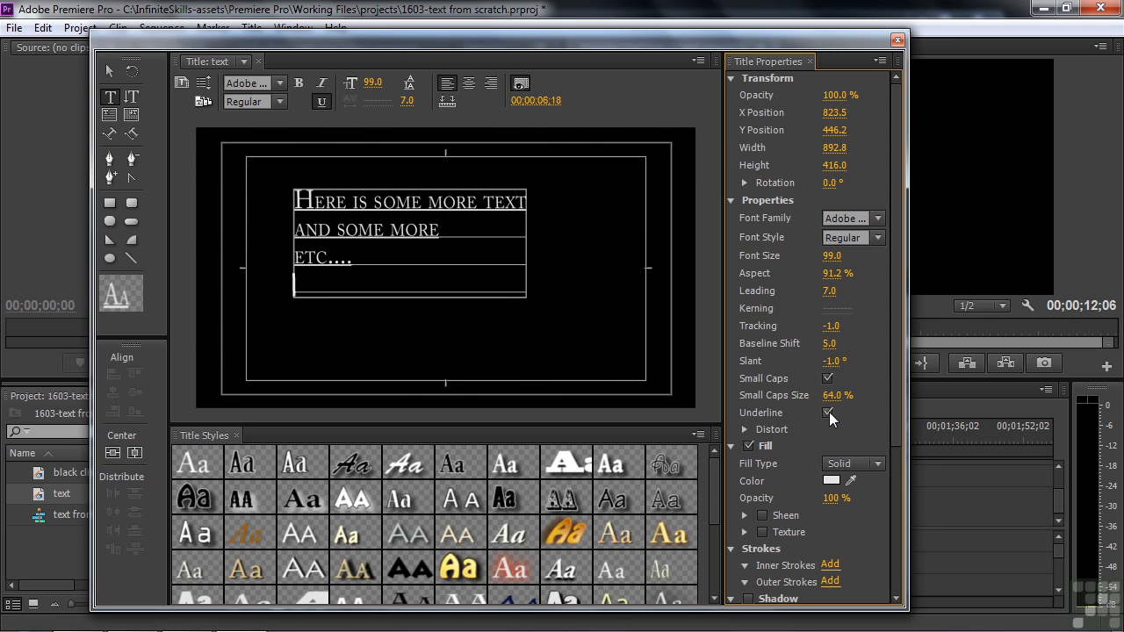
left_click(744, 429)
left_click_drag(835, 446, 459, 427)
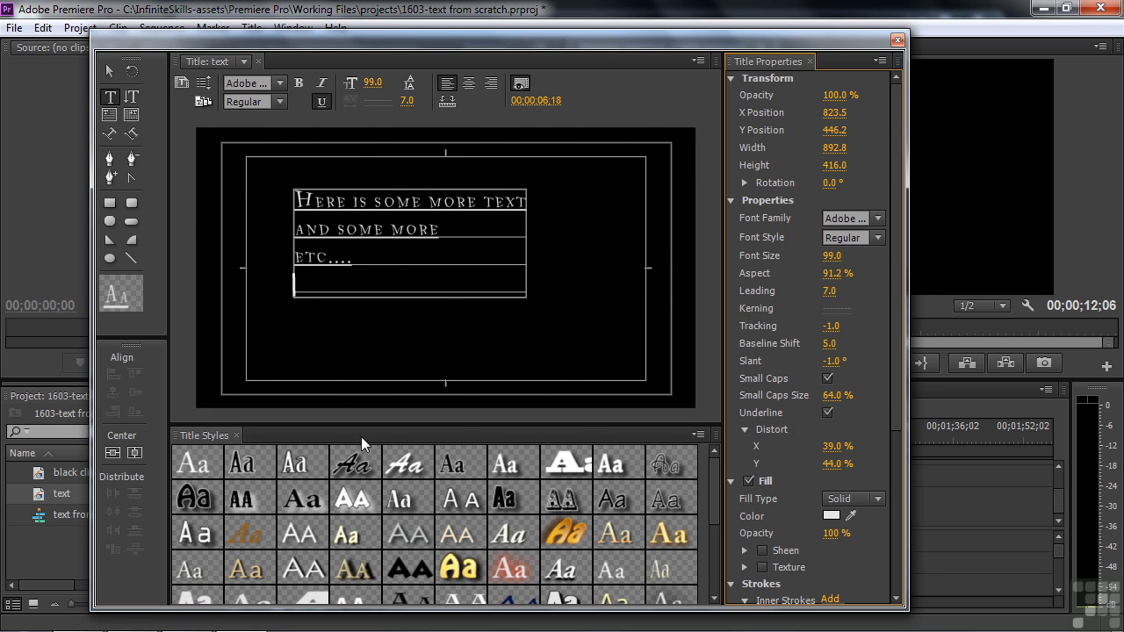
Apply the first title style to reset the text's formatting, and delete the whole text block from the title.
left_click(194, 458)
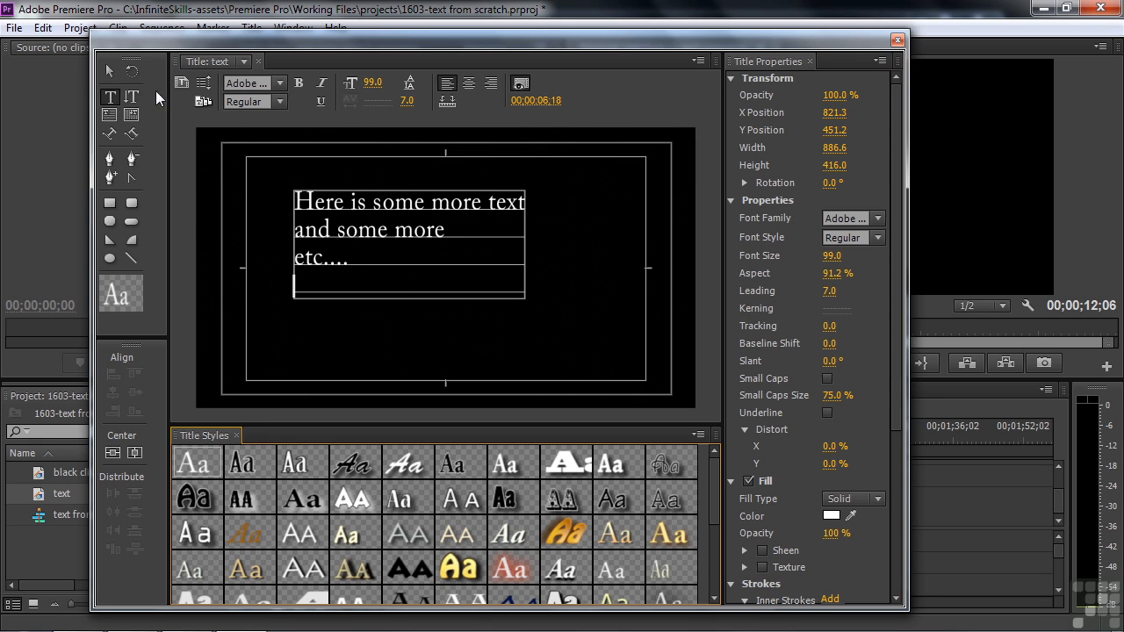
left_click(107, 72)
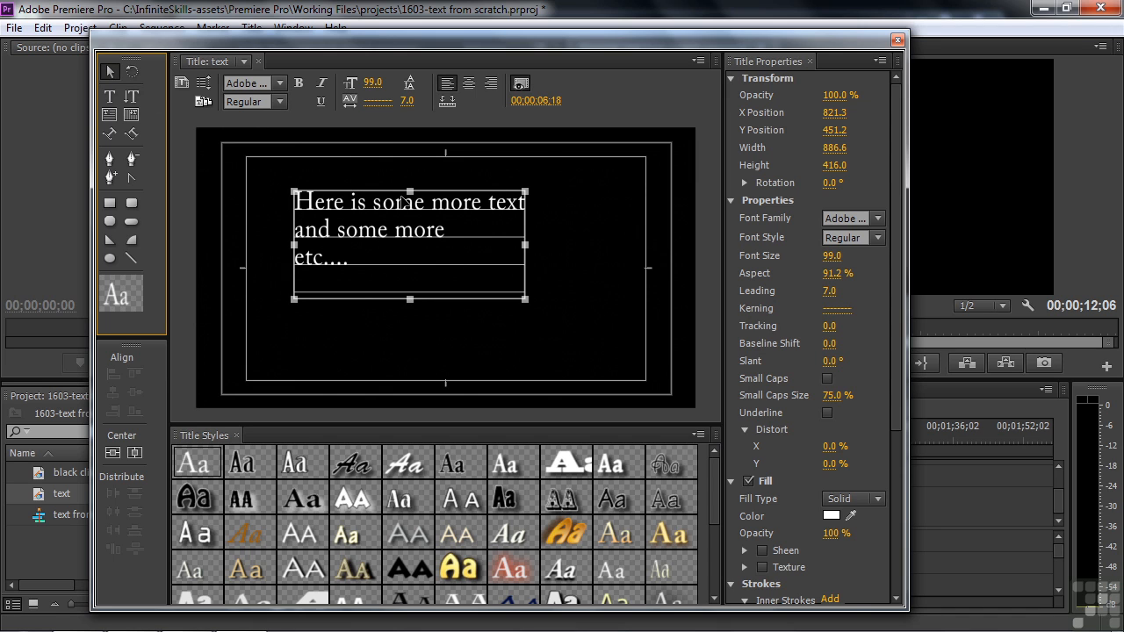
key("Delete")
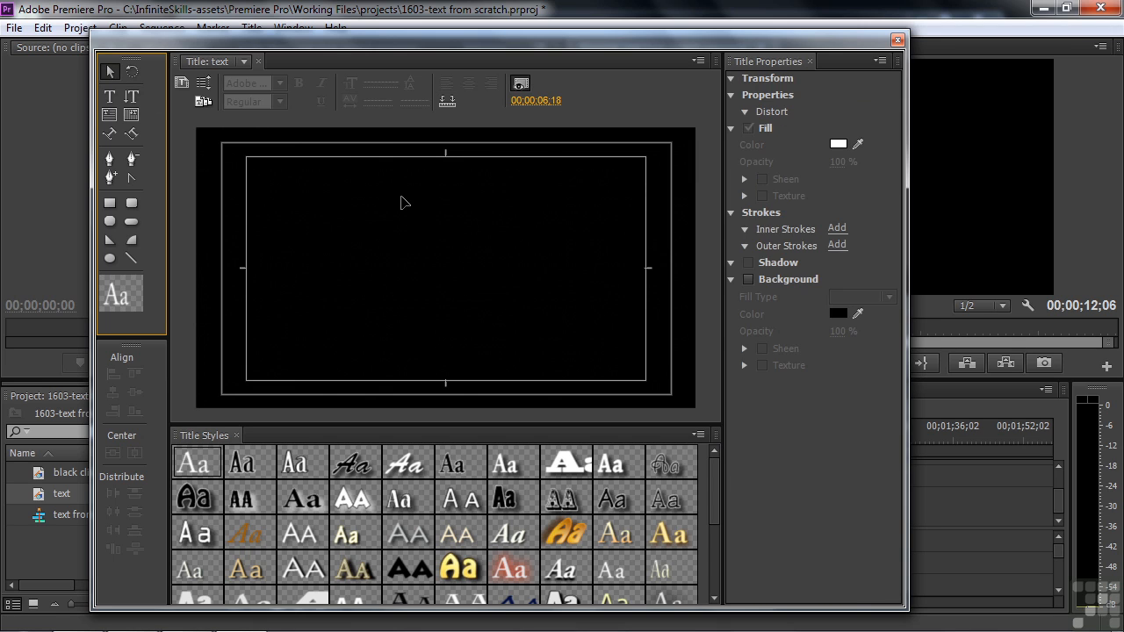
Add the vertical text "Here is tex" near the title's upper middle, and delete it with the Selection tool.
left_click(131, 99)
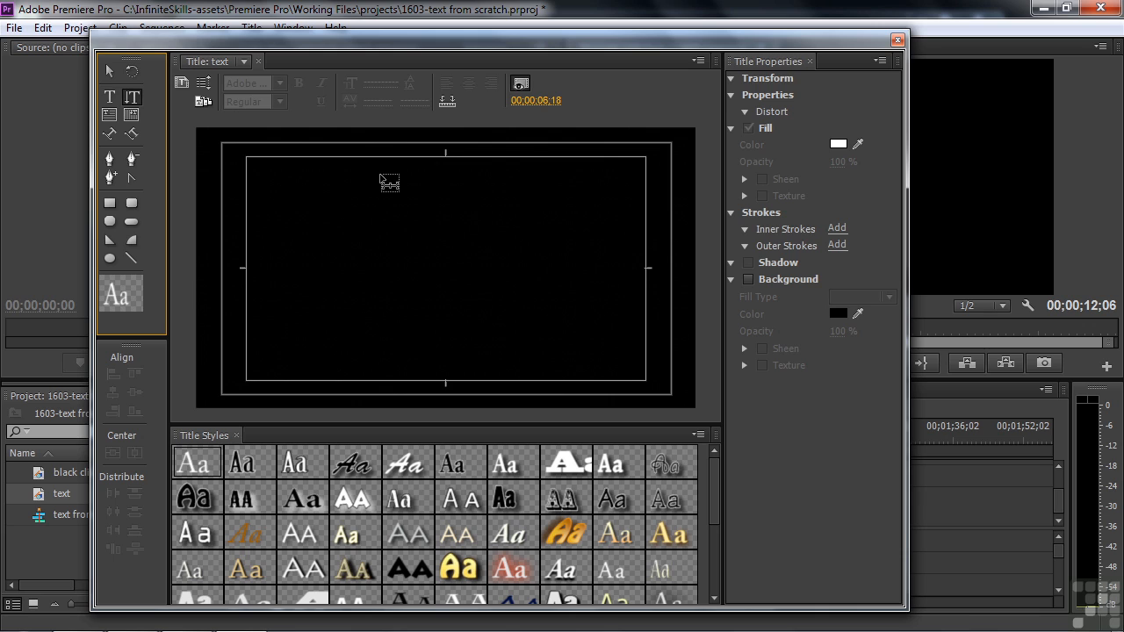
left_click(393, 181)
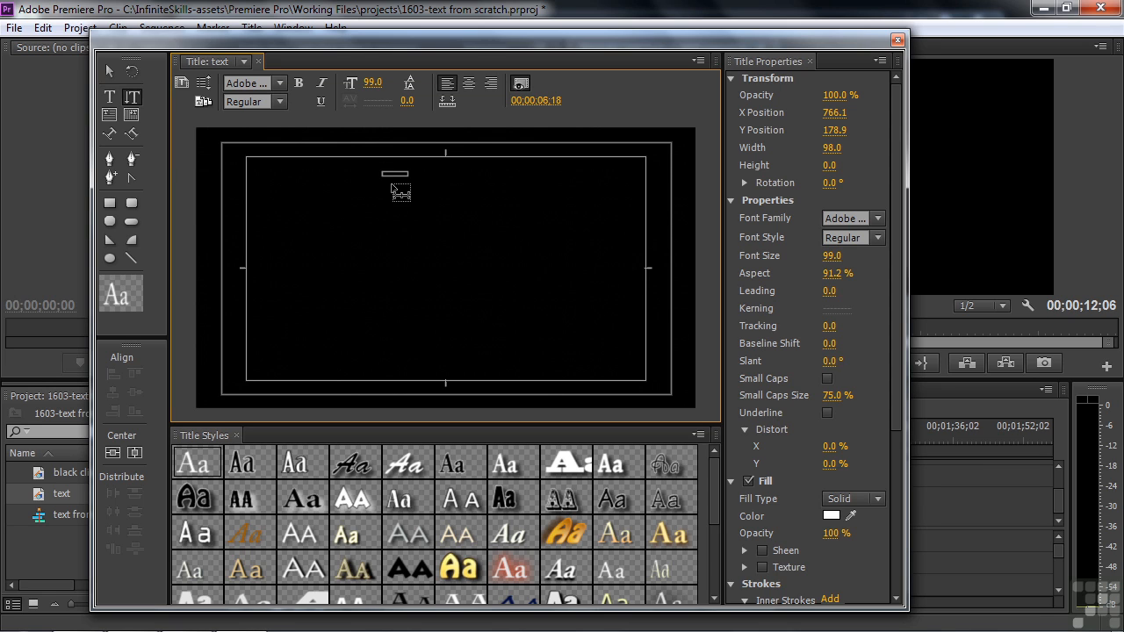
type("Here is tex")
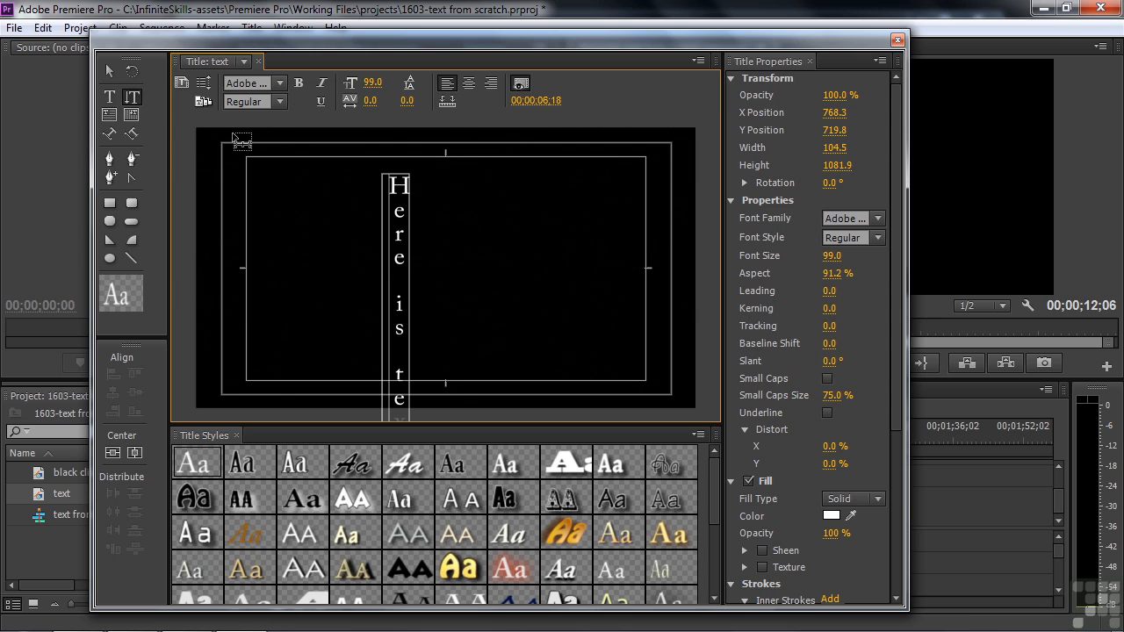
left_click(108, 70)
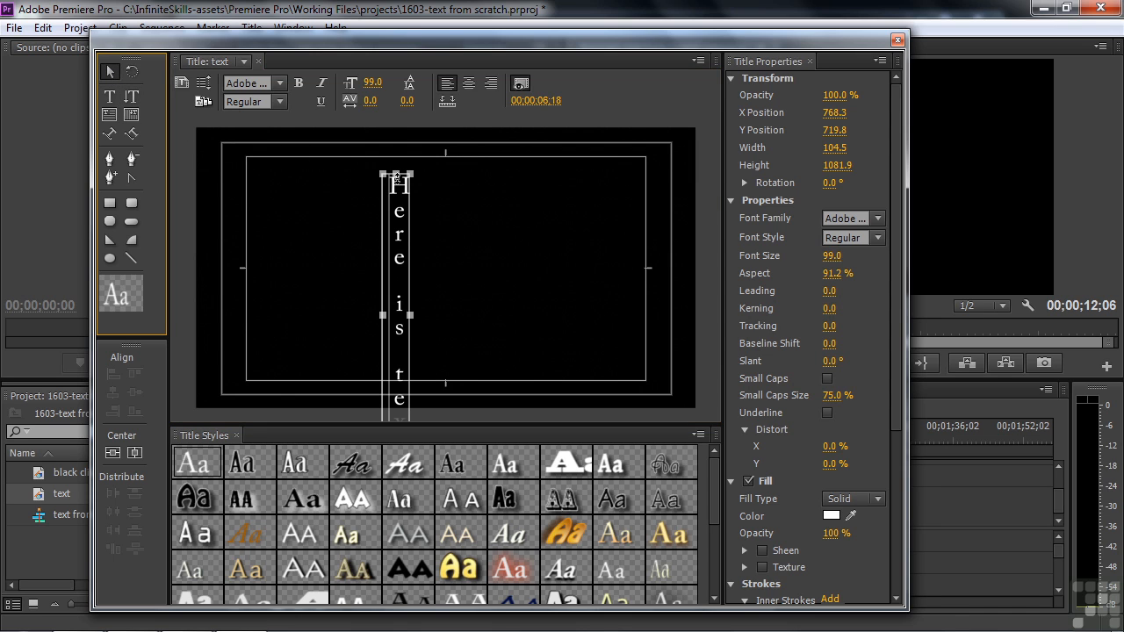
key("Delete")
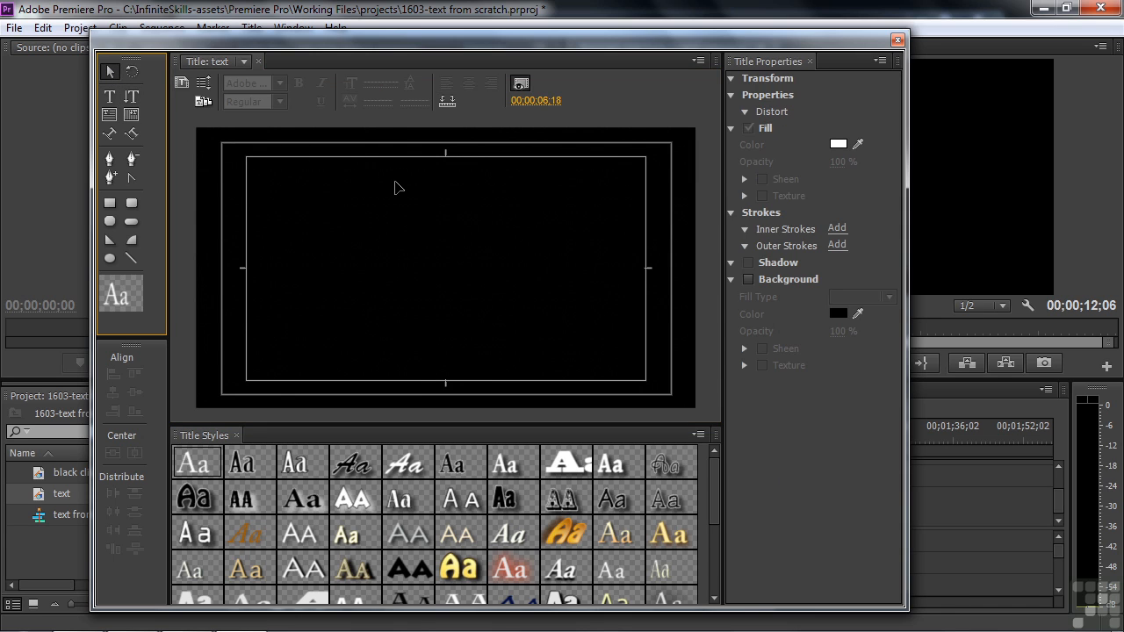
Draw an area type box about 876 by 677 and enter "Here is some text and if you keep on going and going....".
left_click(110, 118)
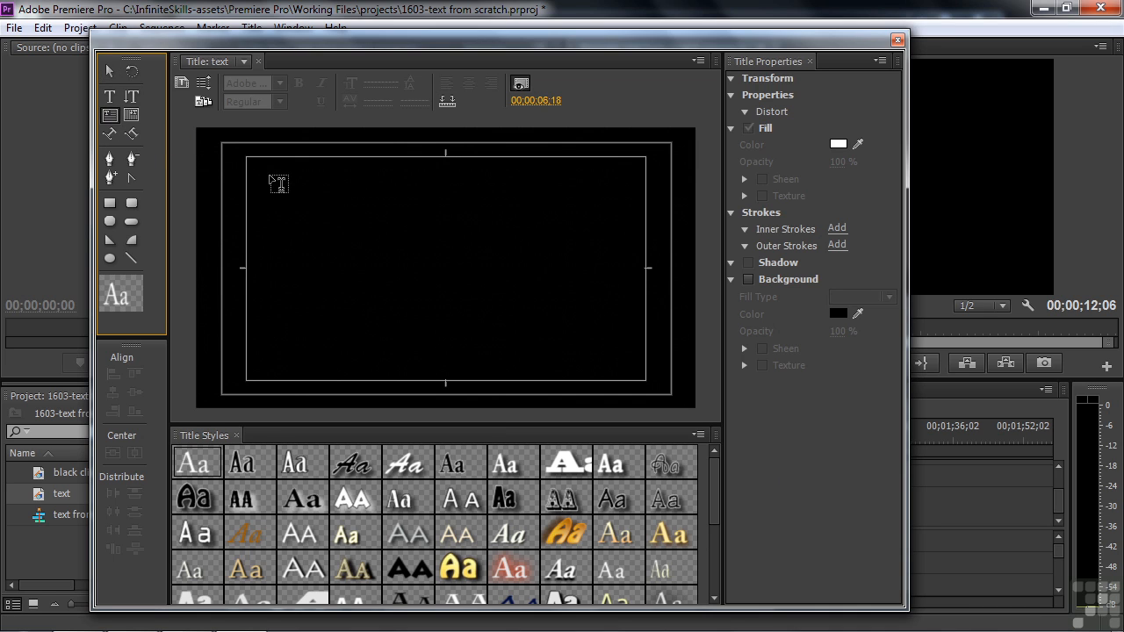
left_click_drag(269, 176, 308, 201)
left_click_drag(450, 288, 497, 350)
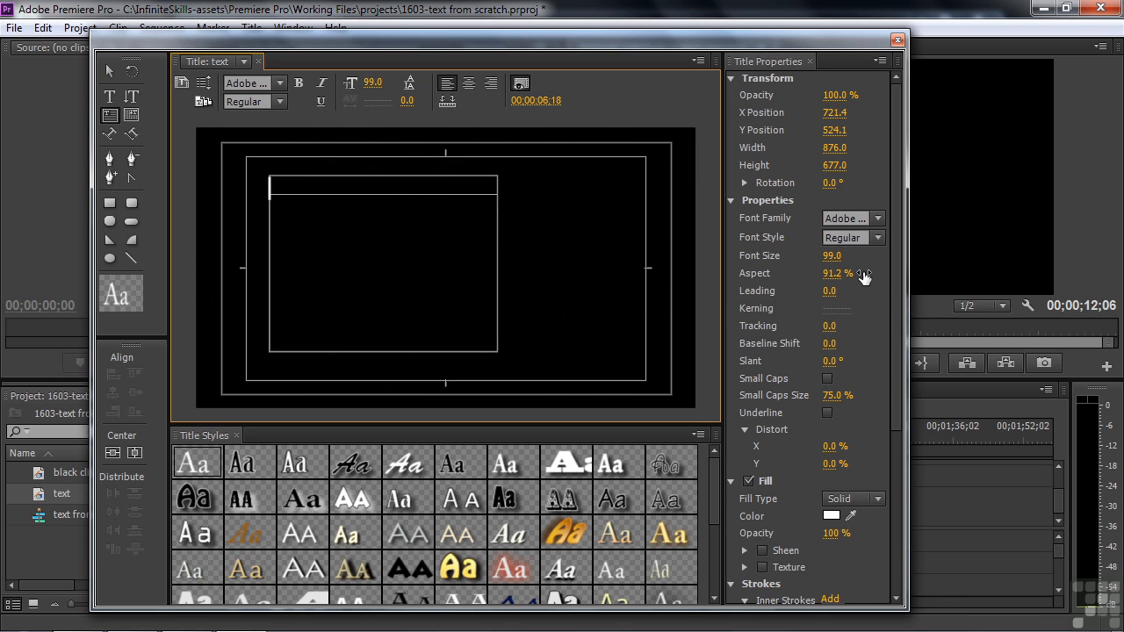
type("He")
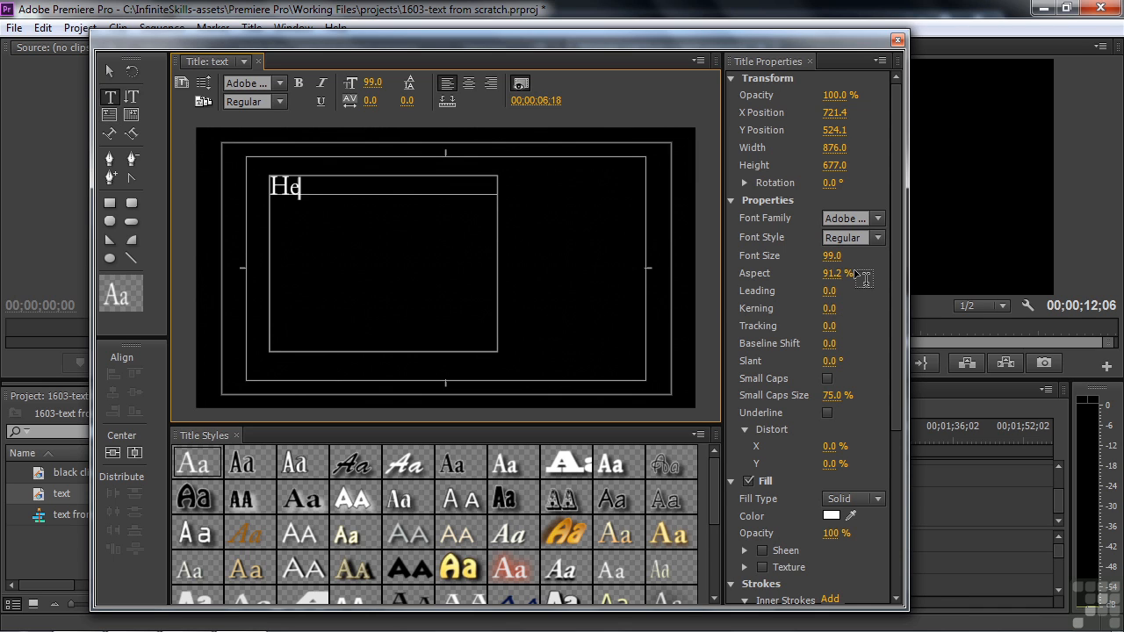
type("re is some te")
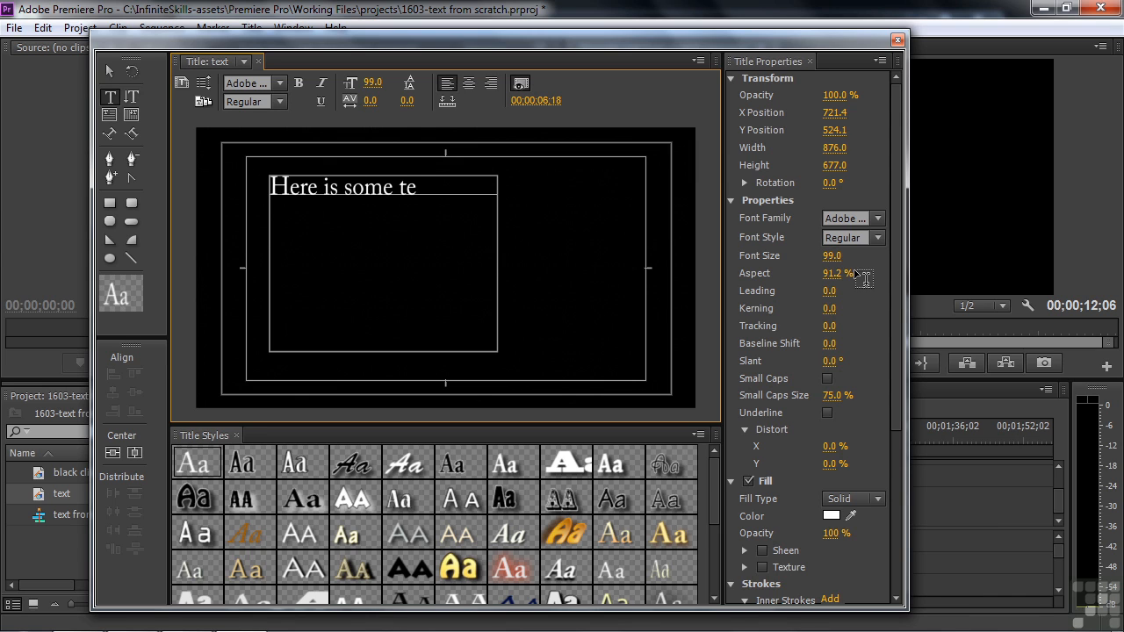
type("xt and if you k")
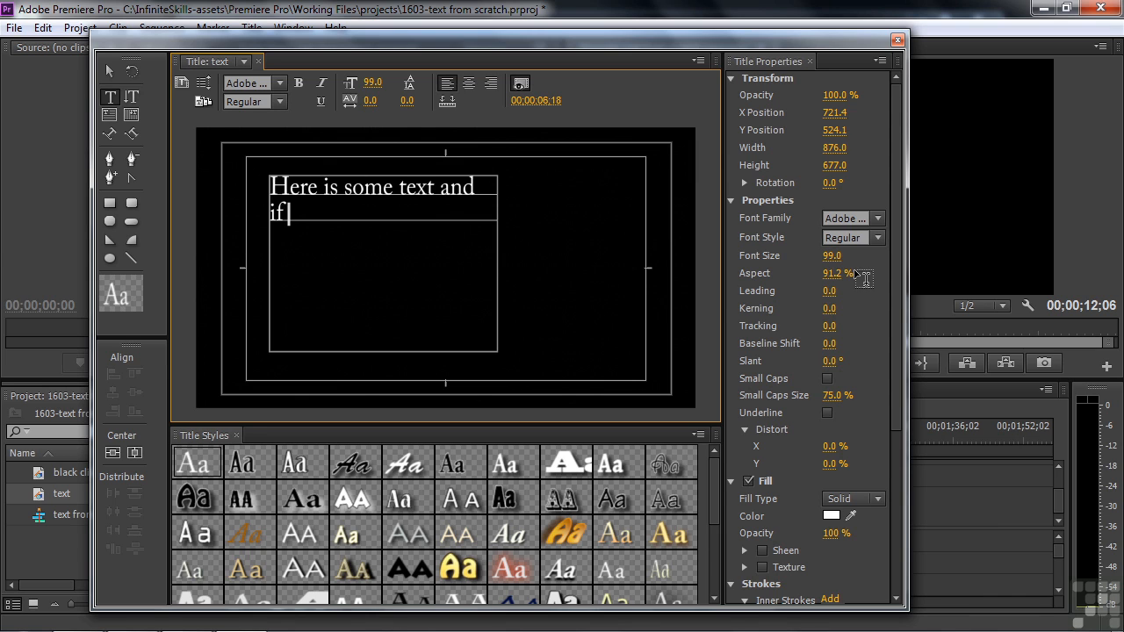
type("eep on go")
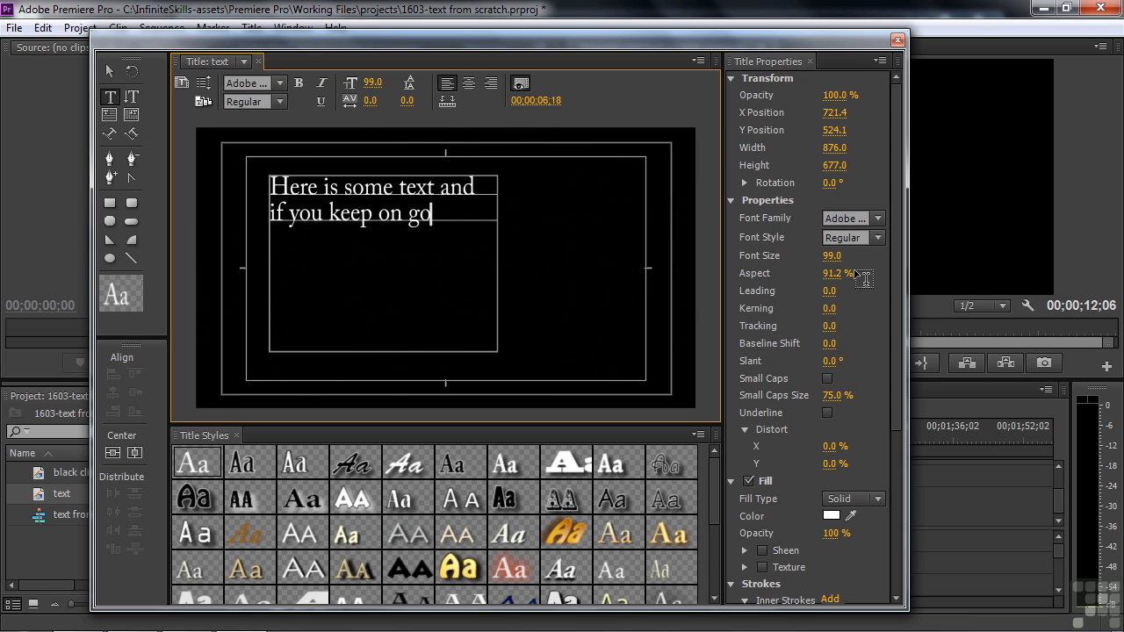
type("ing and going...")
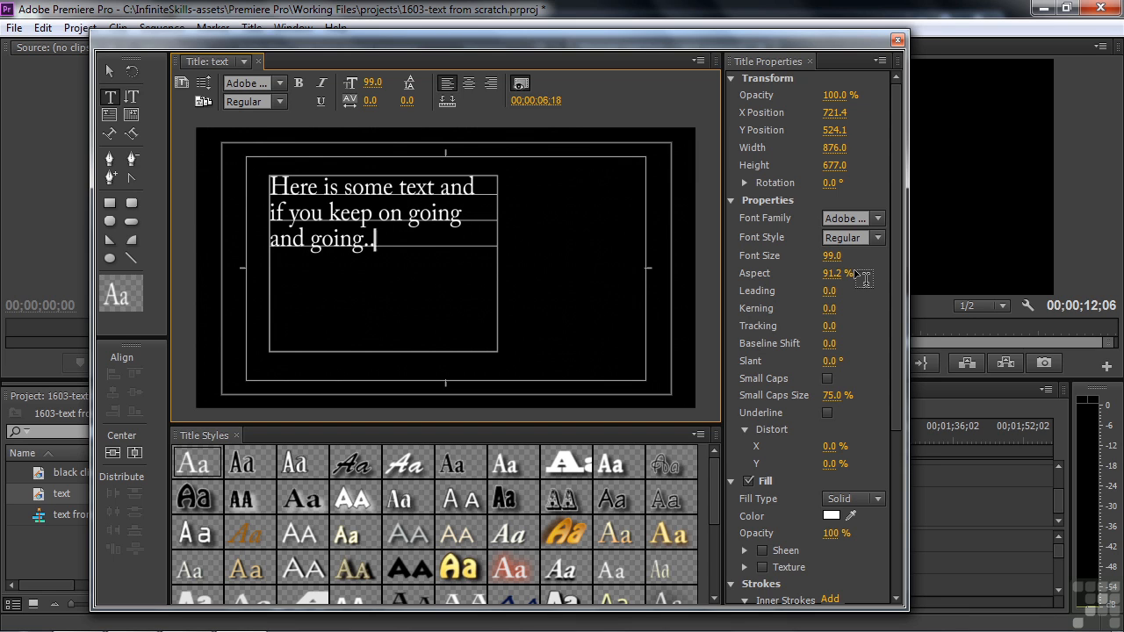
Below a blank line in the area text, add filler lines "jjkjkjkjj jkjkj", "kjkj" and "jkjkj", continuing past the box's lower edge.
key("Return")
key("Return")
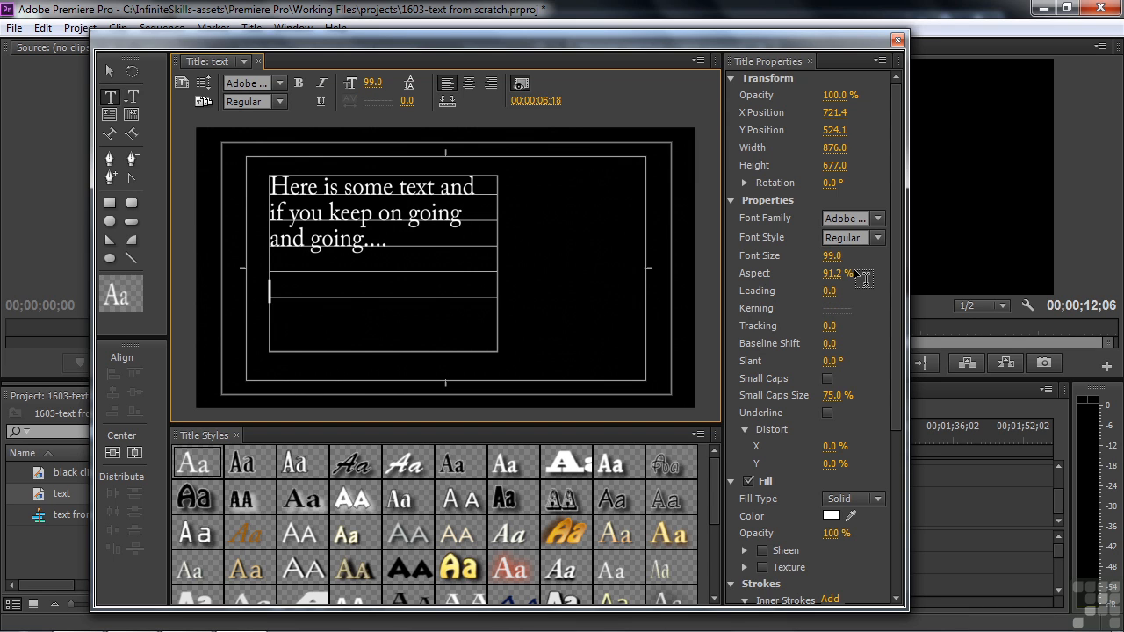
type("jjkjkjkjj jkjkj")
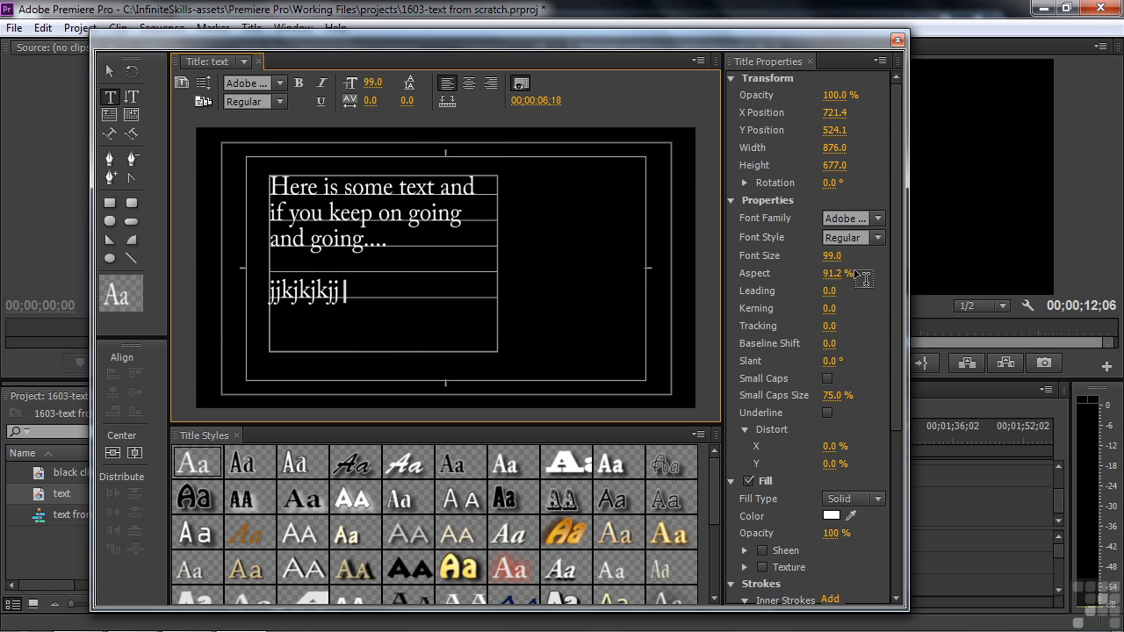
key("Return")
type("kjkj")
key("Return")
type("jkjkj")
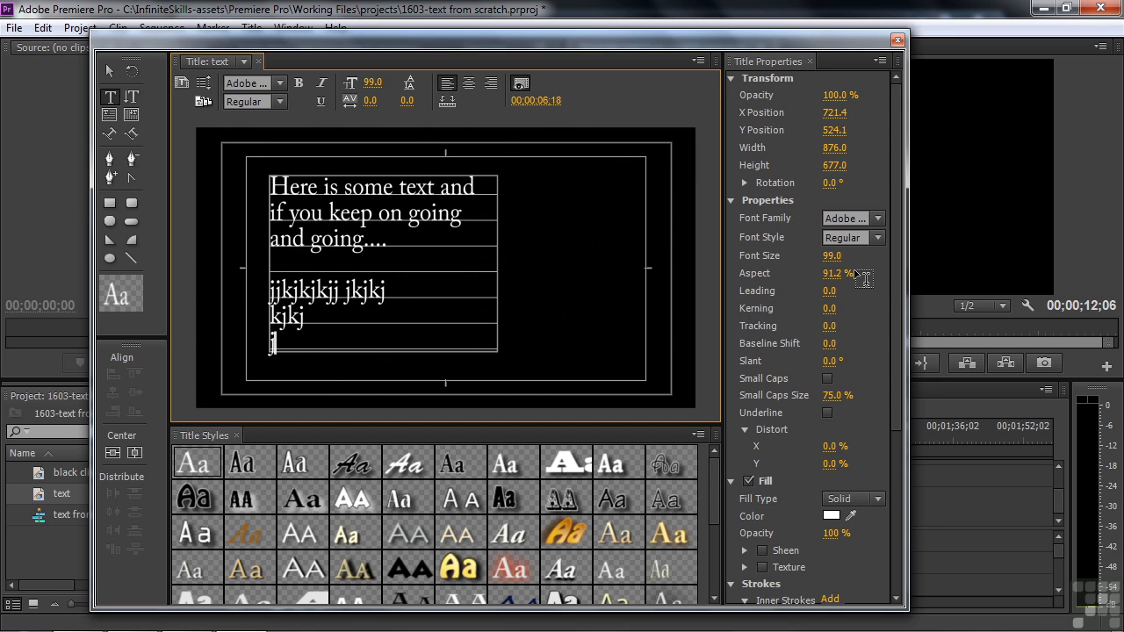
key("Escape")
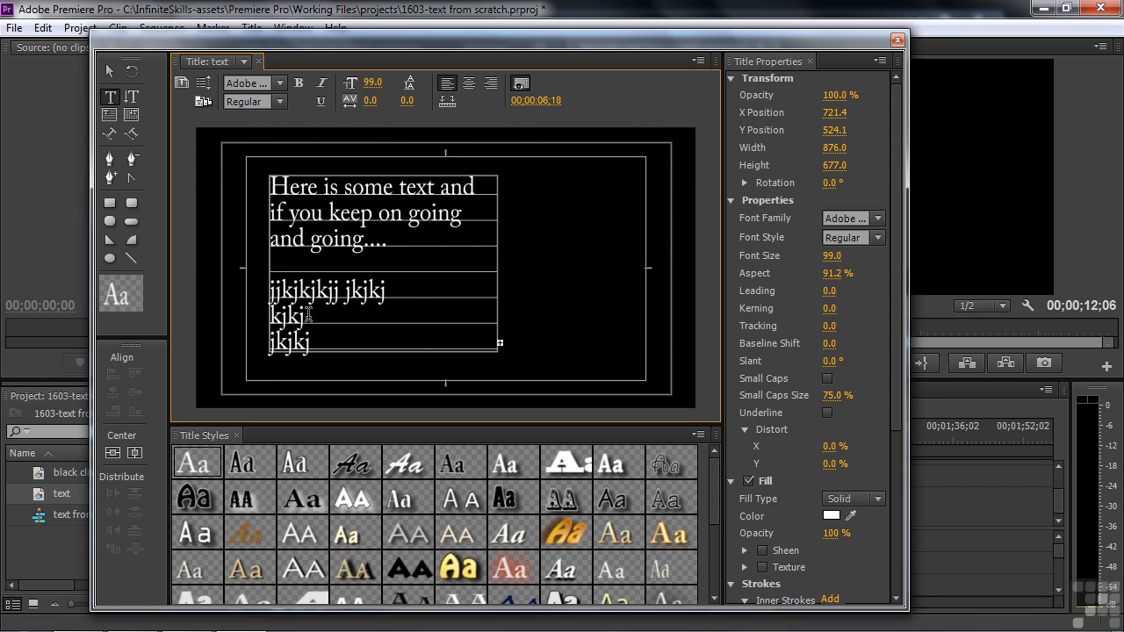
Set the area text's font size to 83 and enlarge its box from the lower-right corner to about 900 by 772.
left_click_drag(834, 255, 818, 255)
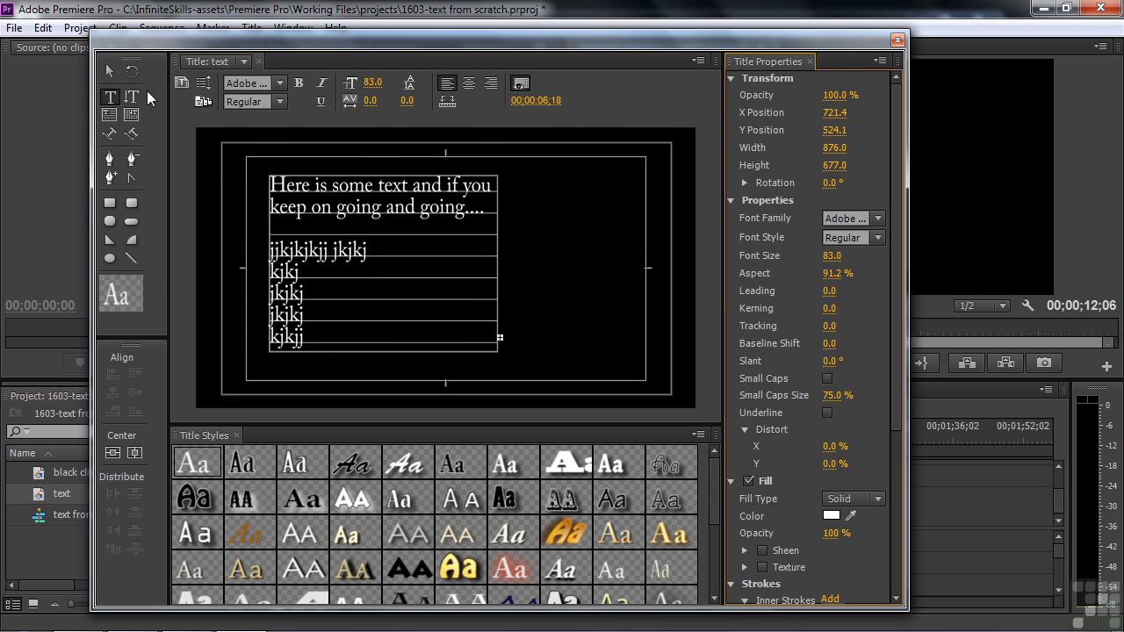
left_click(108, 69)
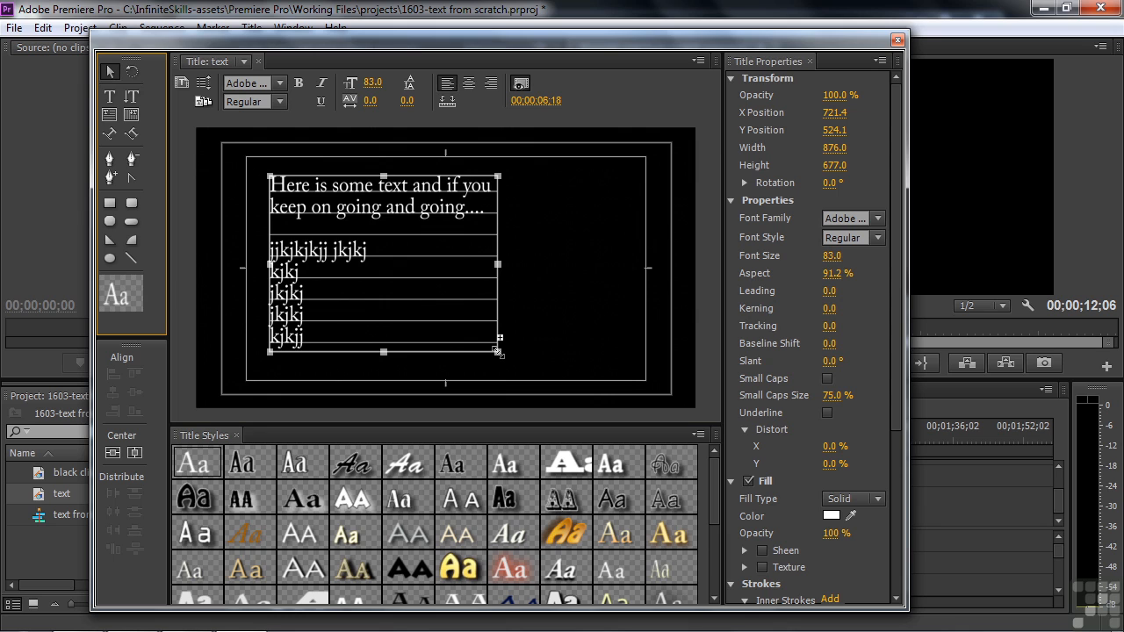
left_click_drag(497, 351, 505, 378)
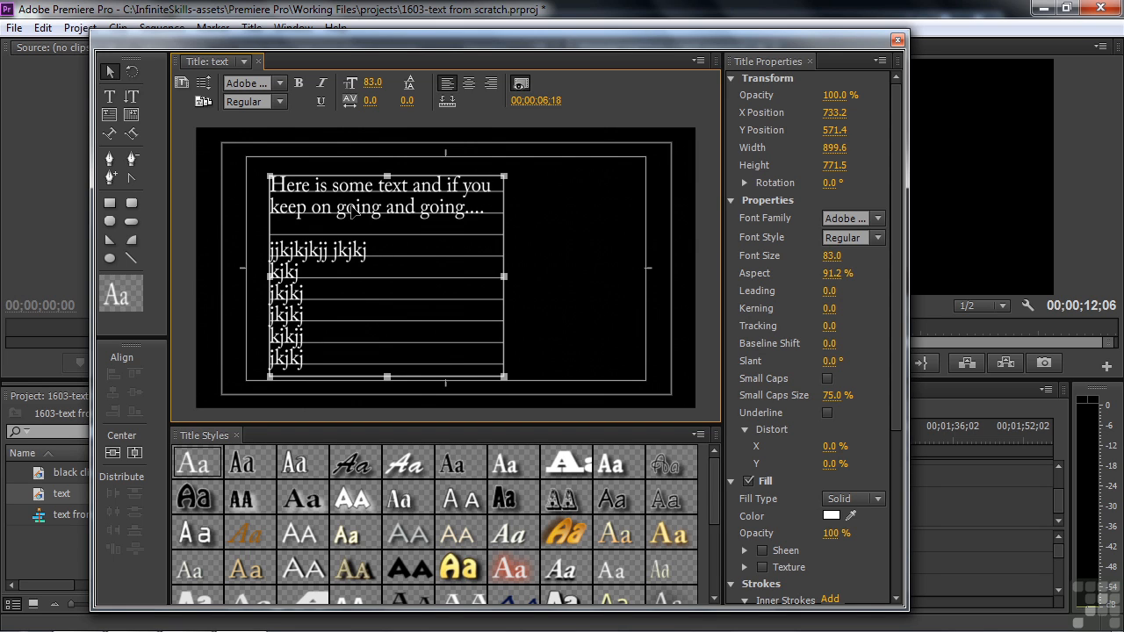
Set only the first word "going" in the area text to font size 92 and the Arial font family.
left_click(113, 95)
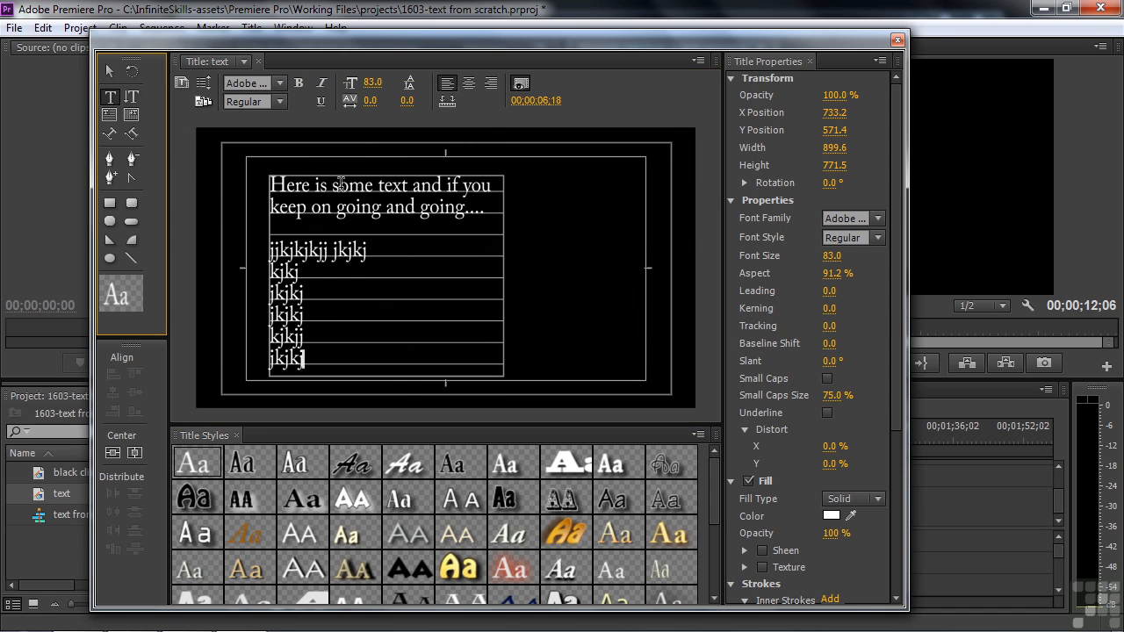
double_click(355, 208)
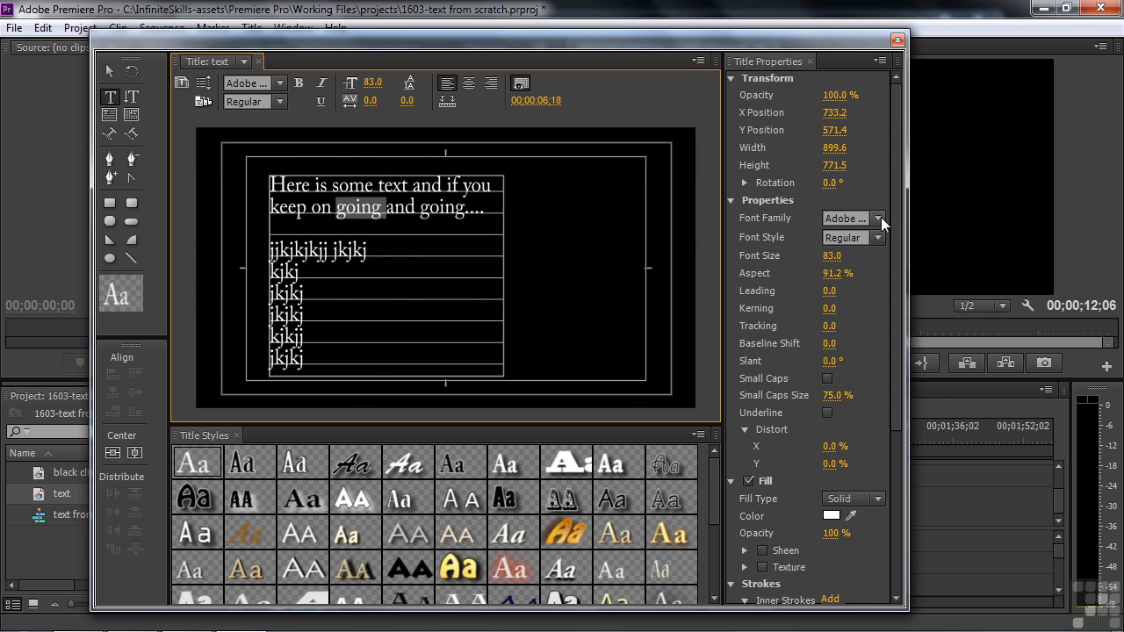
mouse_move(831, 256)
left_mouse_down()
mouse_move(856, 256)
mouse_move(840, 256)
left_mouse_up()
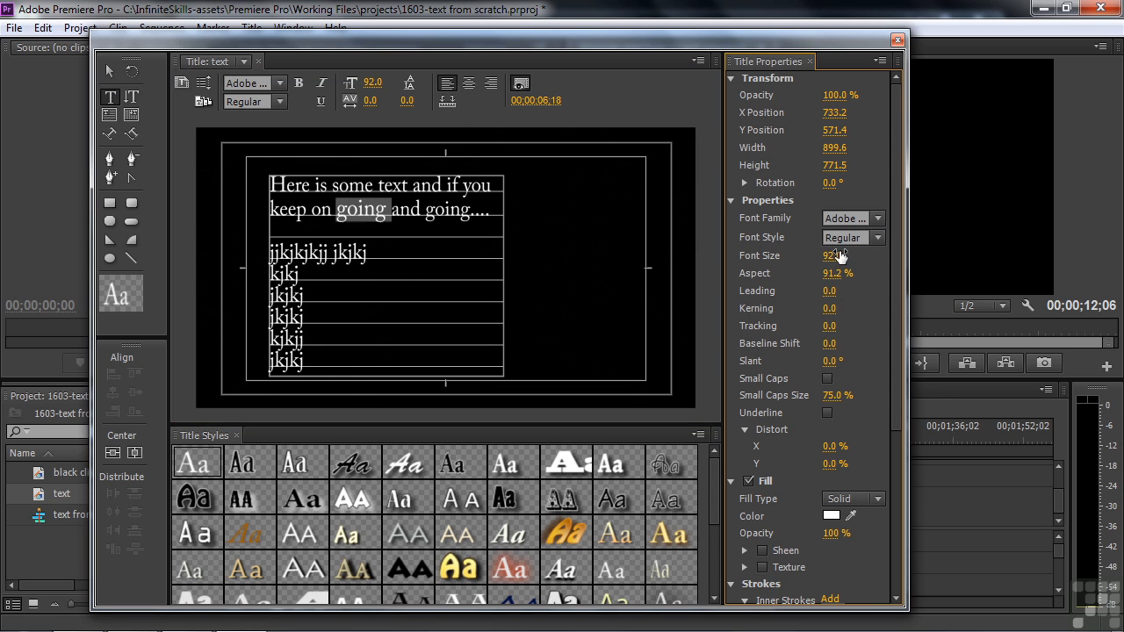
left_click(877, 218)
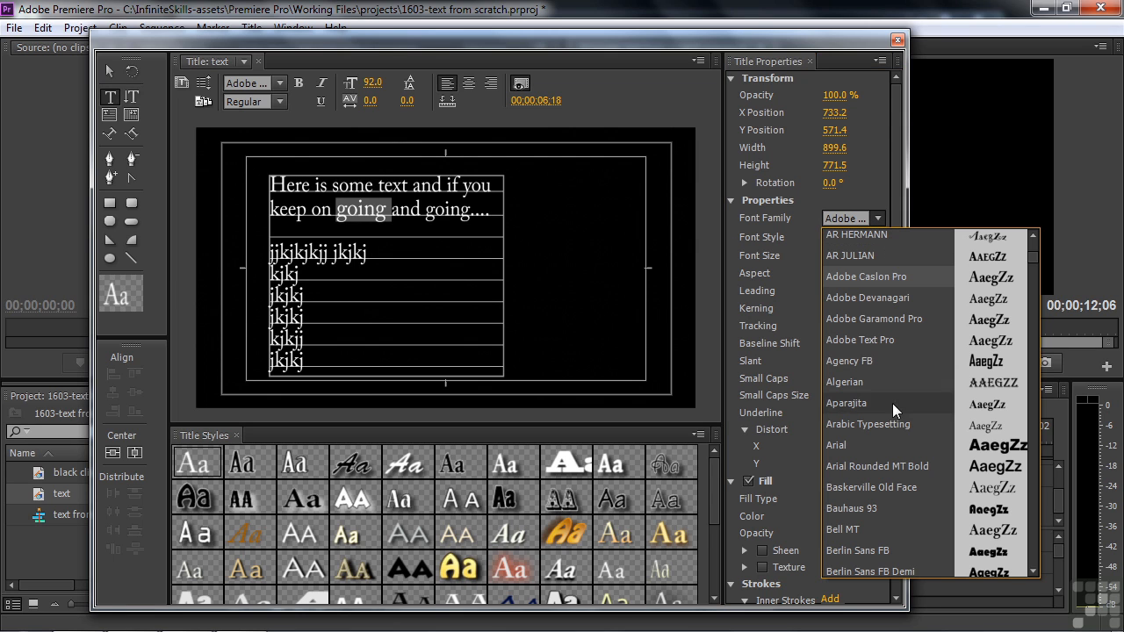
left_click(852, 446)
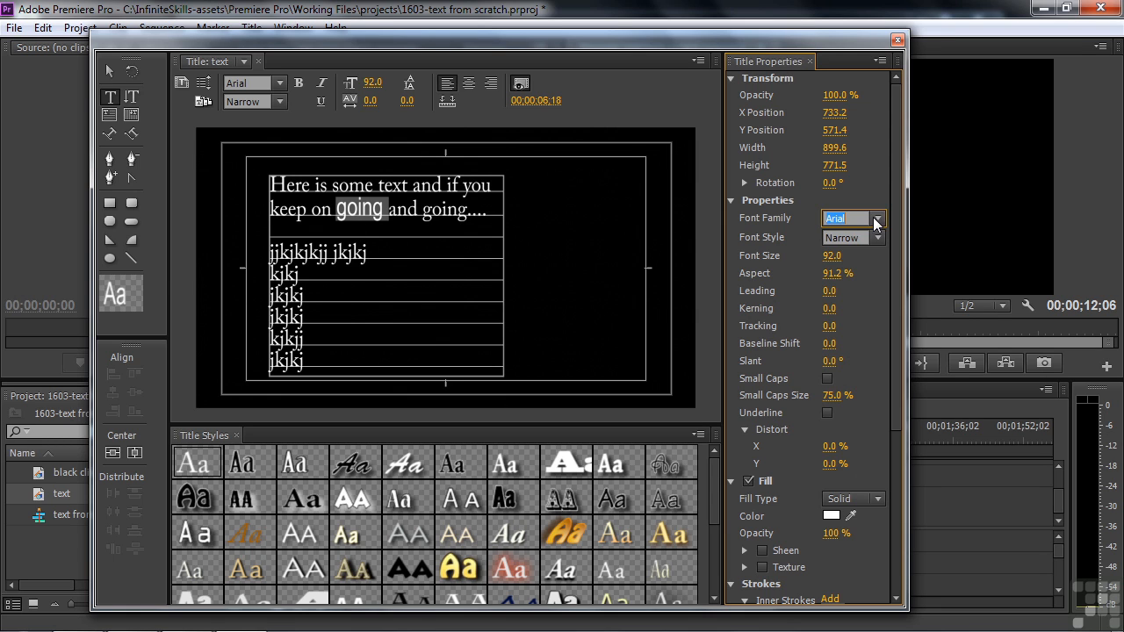
left_click(877, 221)
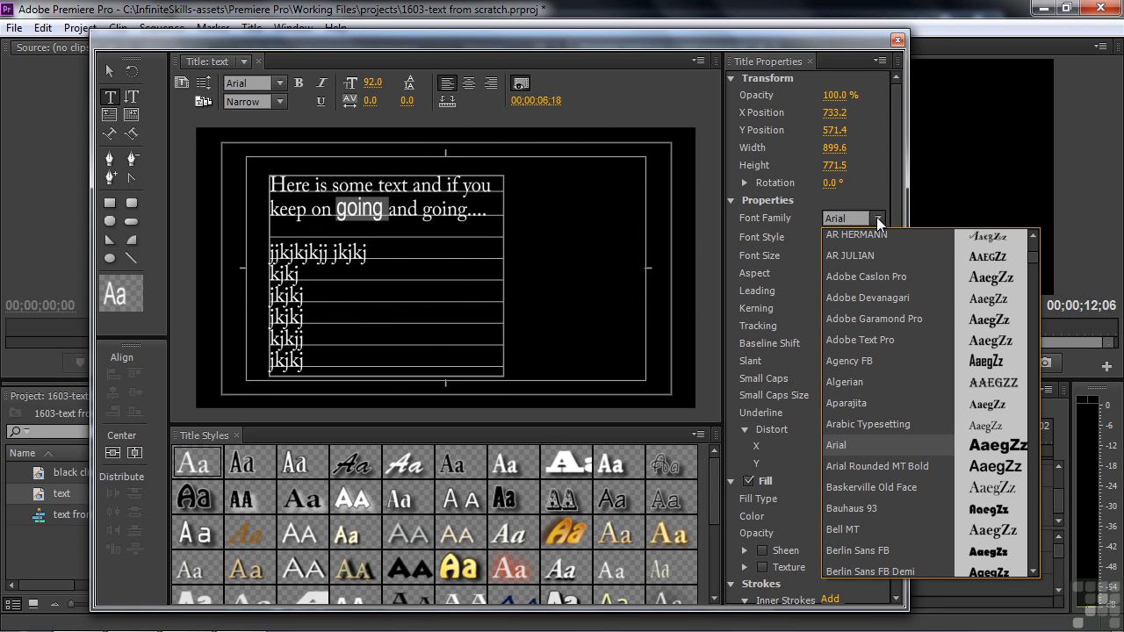
left_click(919, 293)
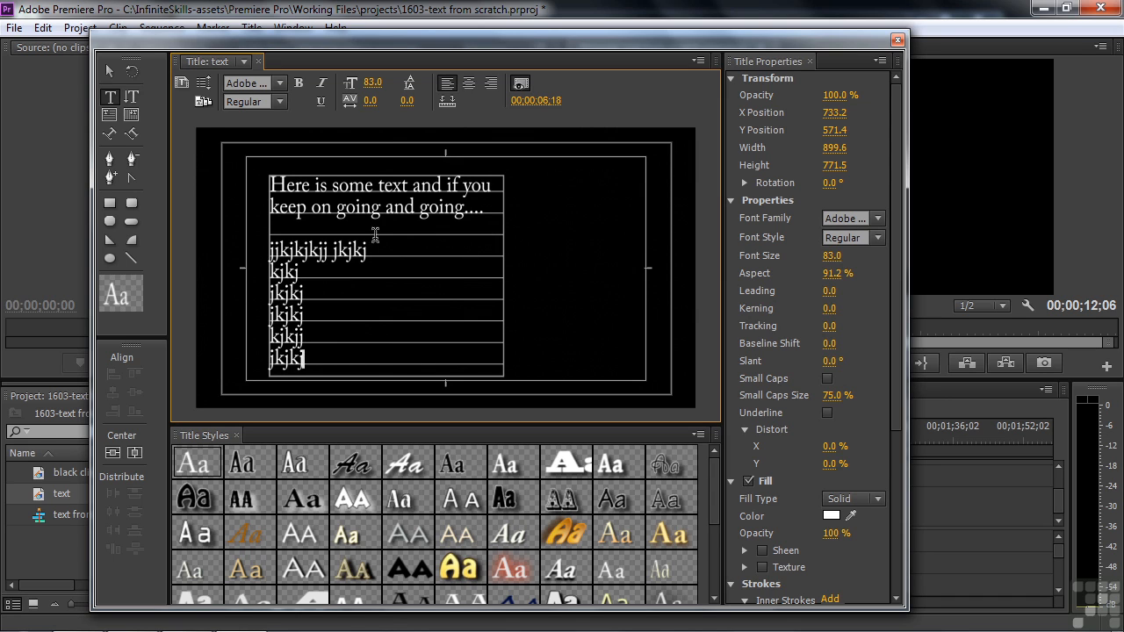
Delete the area text block from the title using the Selection tool.
left_click(109, 71)
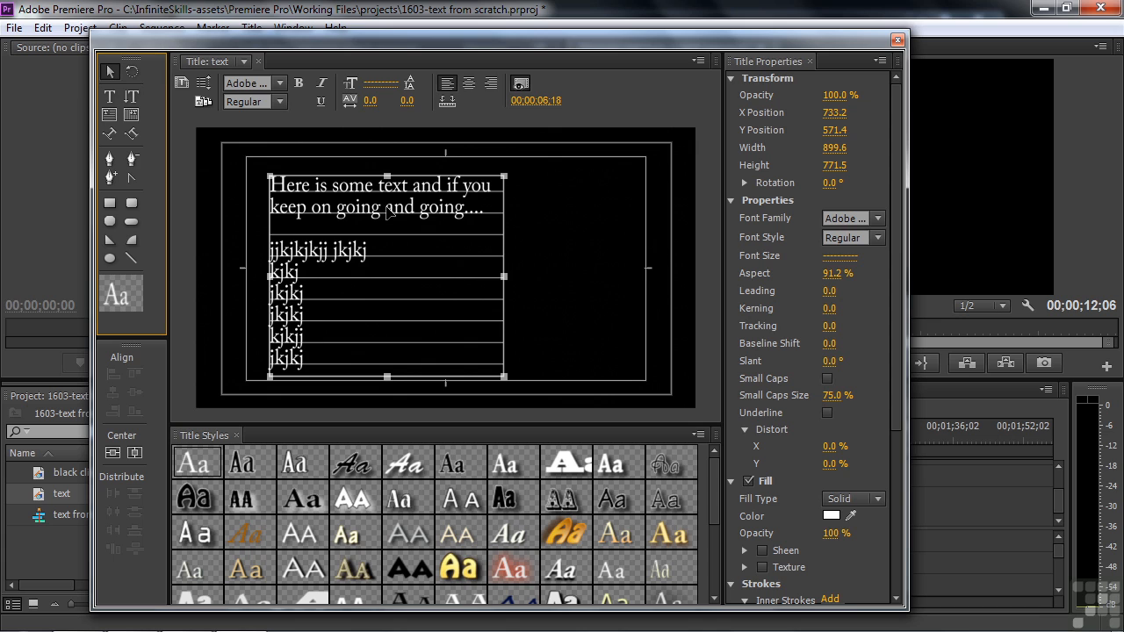
key("Delete")
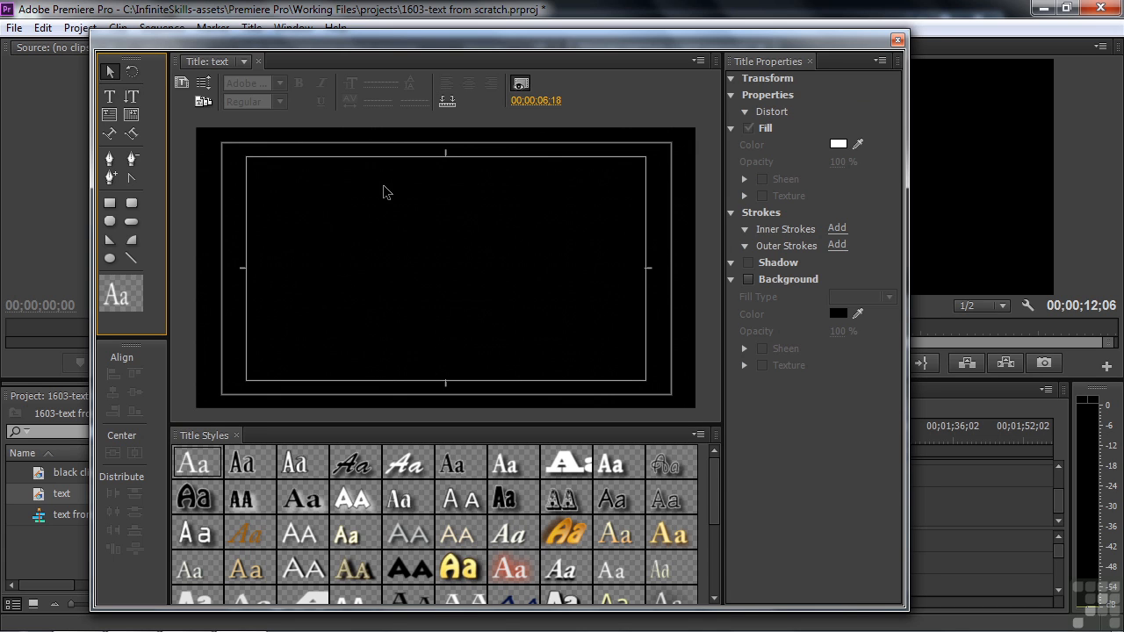
Draw a wavy three-point text path about 1040 by 189 with the Path Type tool, undoing the extra fourth point.
left_click(111, 136)
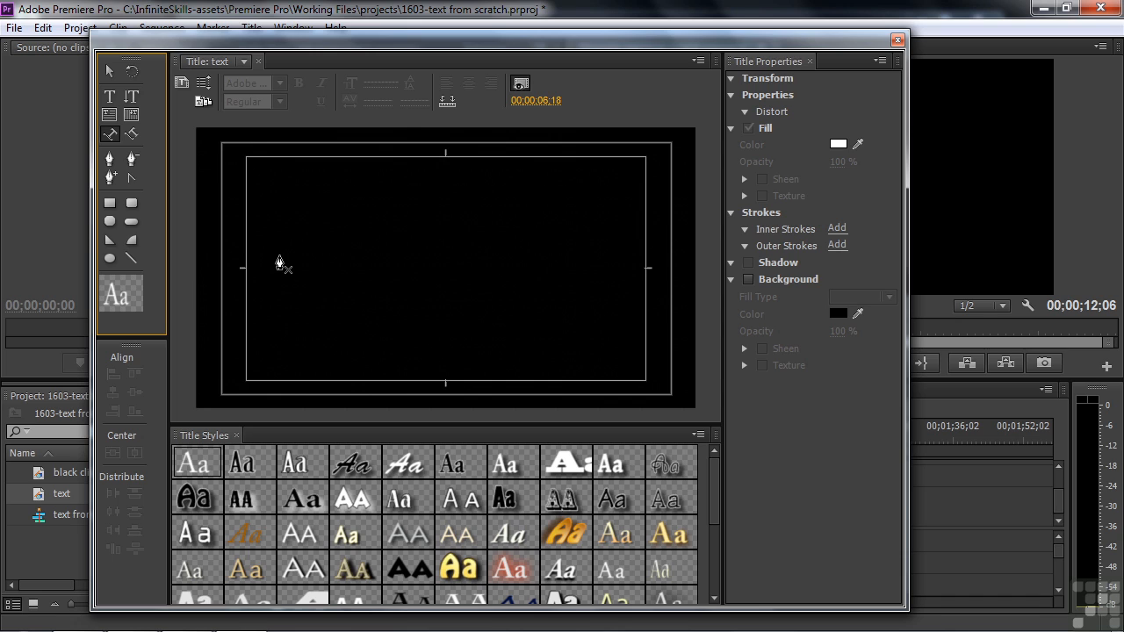
left_click_drag(279, 256, 279, 303)
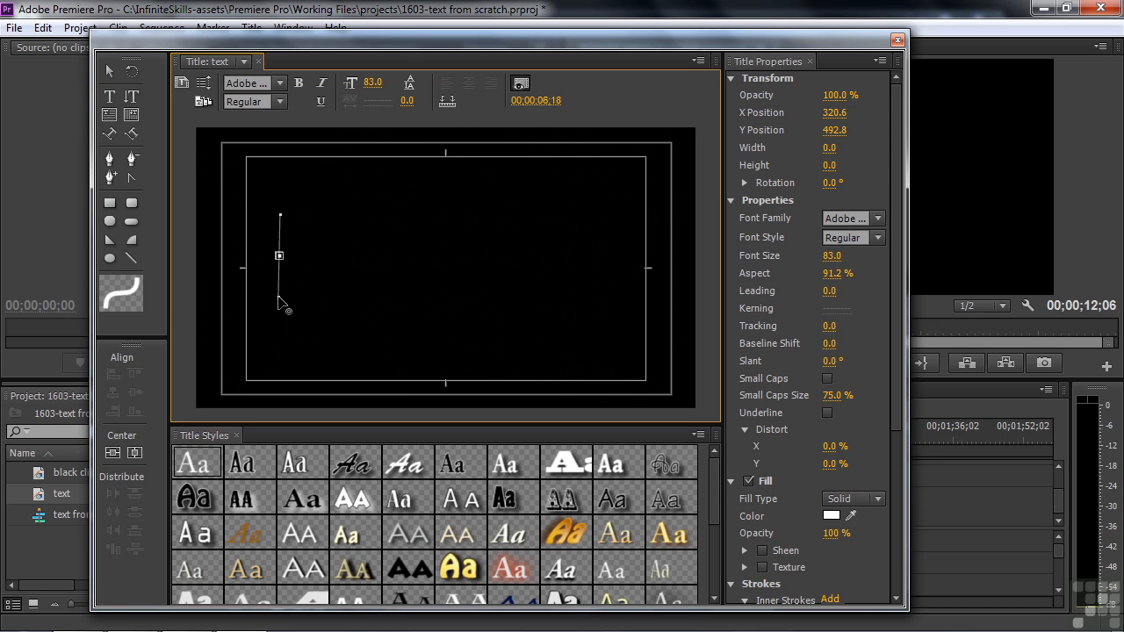
left_click(406, 237)
left_click_drag(406, 237, 413, 263)
left_click_drag(452, 206, 403, 176)
left_click_drag(450, 196, 461, 274)
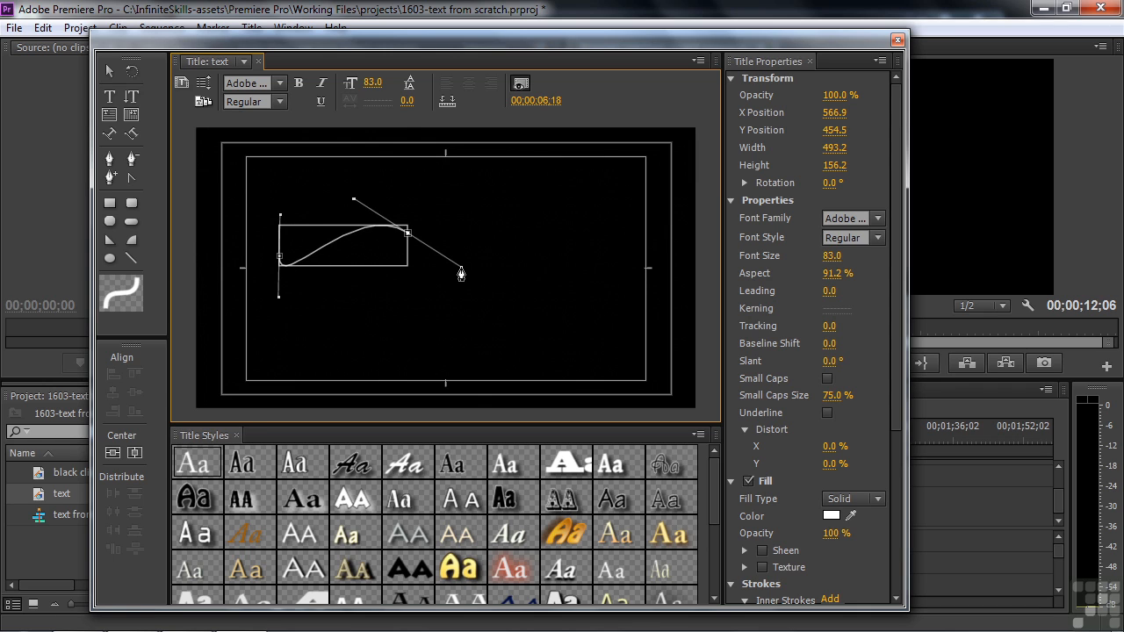
left_click(550, 254)
left_click_drag(550, 255, 578, 206)
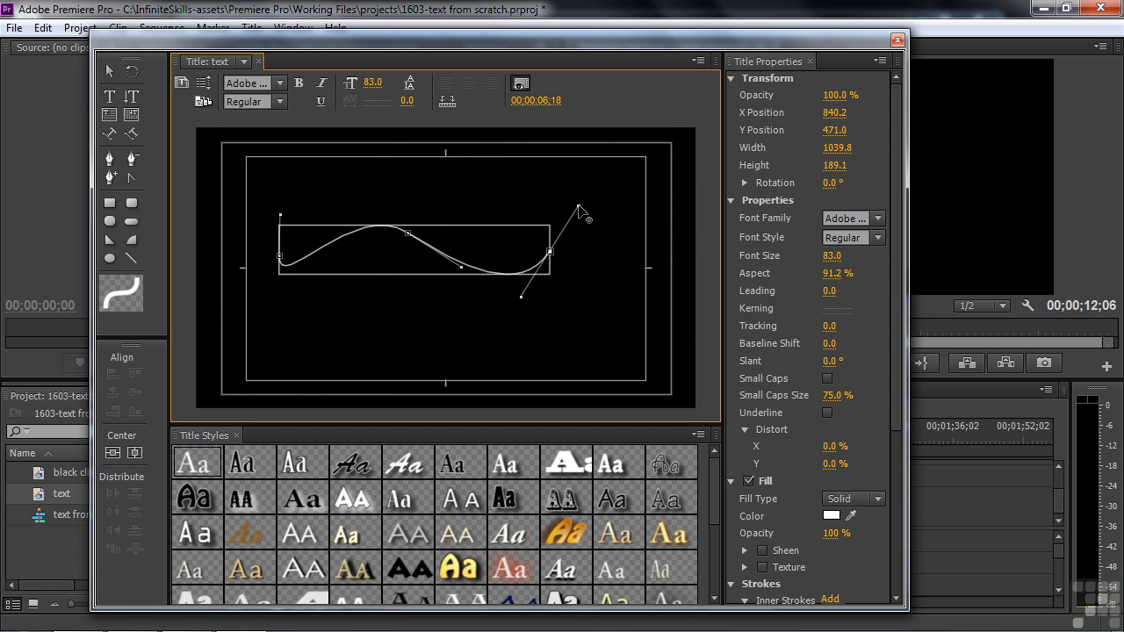
left_click(503, 180)
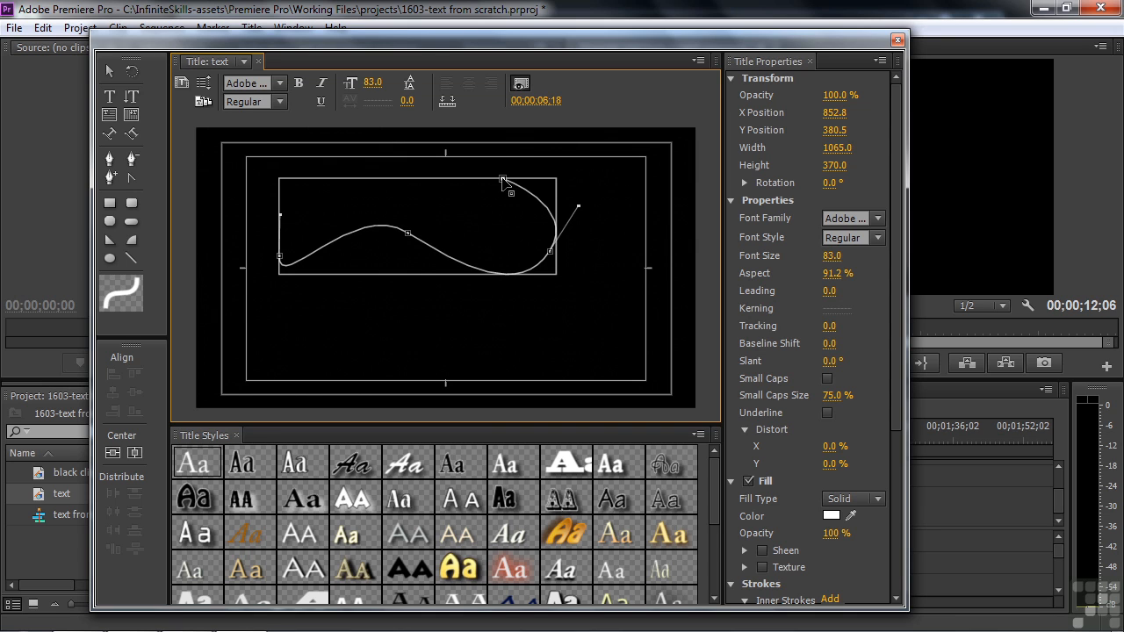
key("ctrl+z")
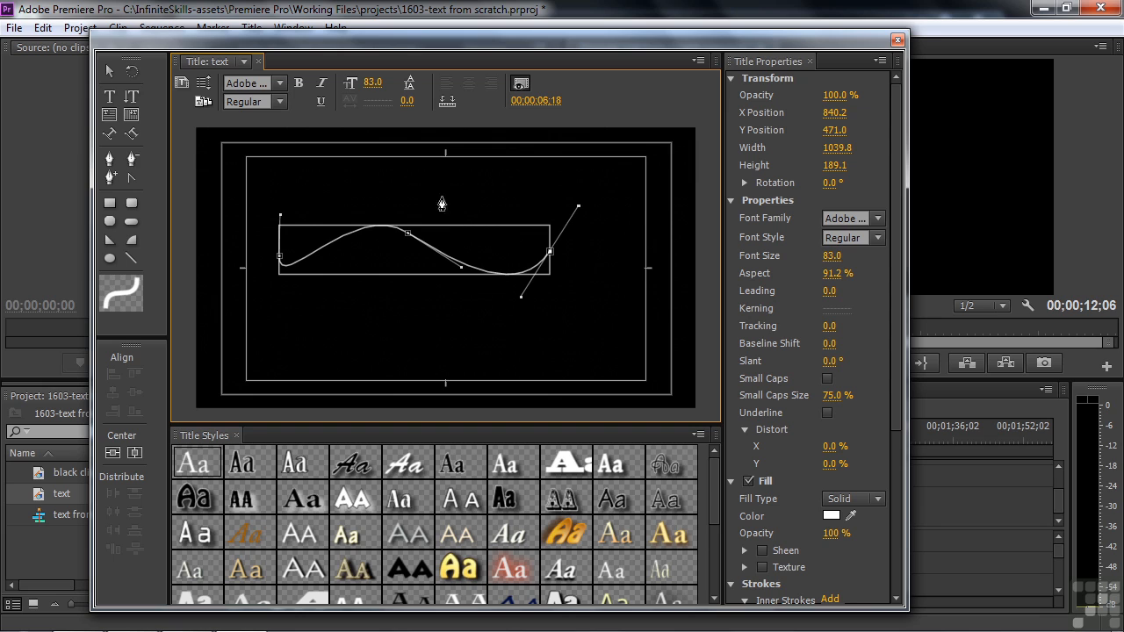
Move the text path toward the frame's centre and reshape its middle and start points to an overall size of about 1100 by 272.
left_click(111, 72)
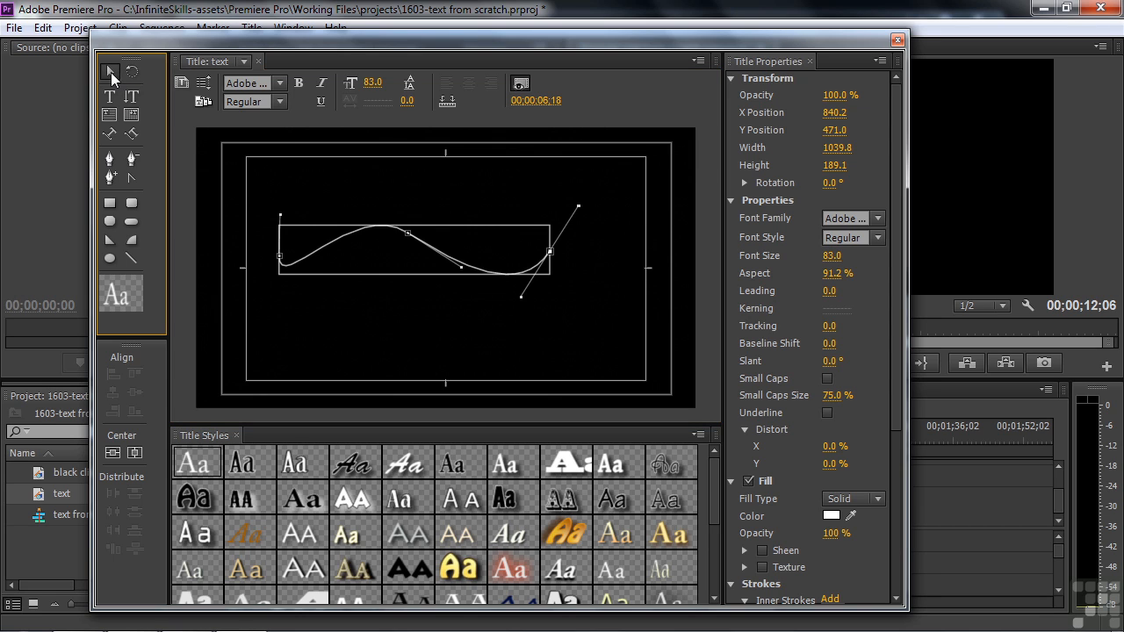
left_click_drag(418, 254, 446, 258)
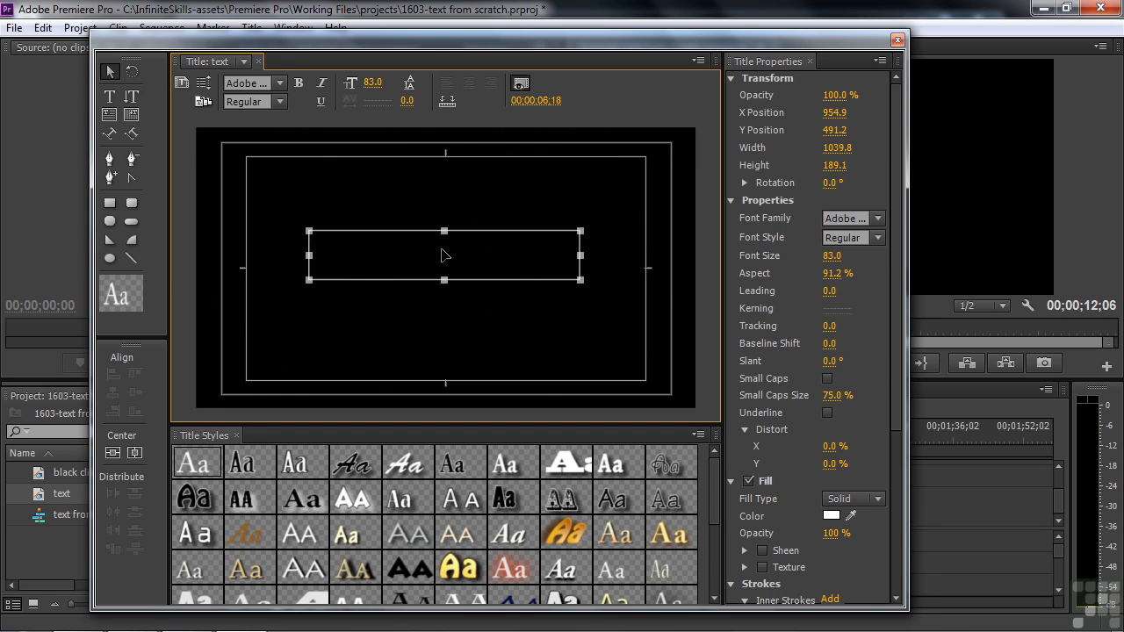
left_click(110, 160)
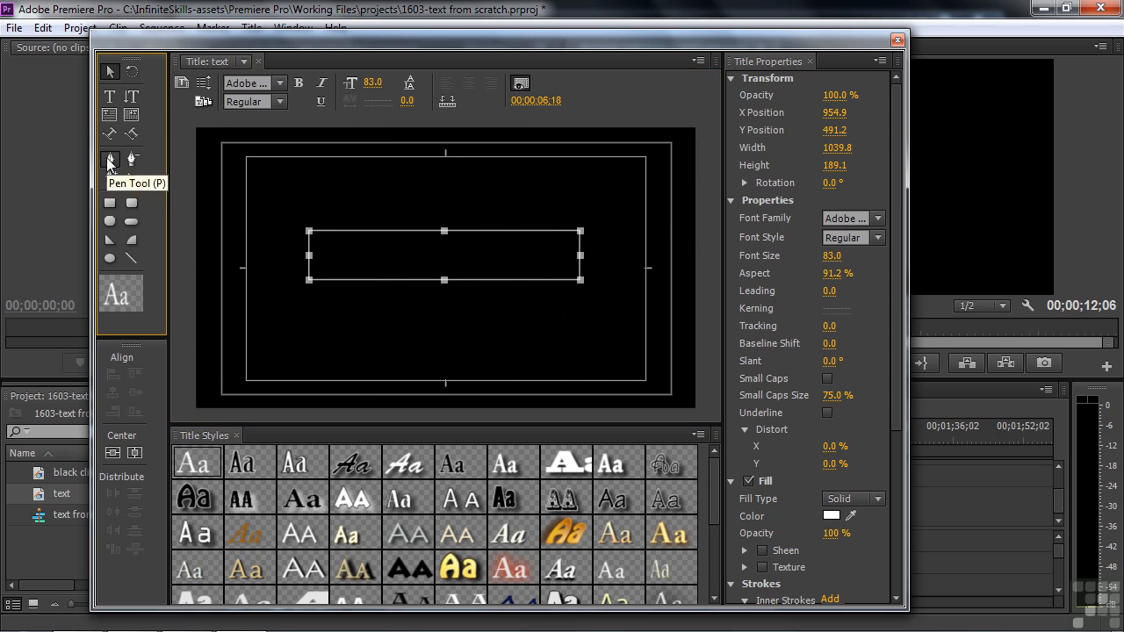
left_click(437, 238)
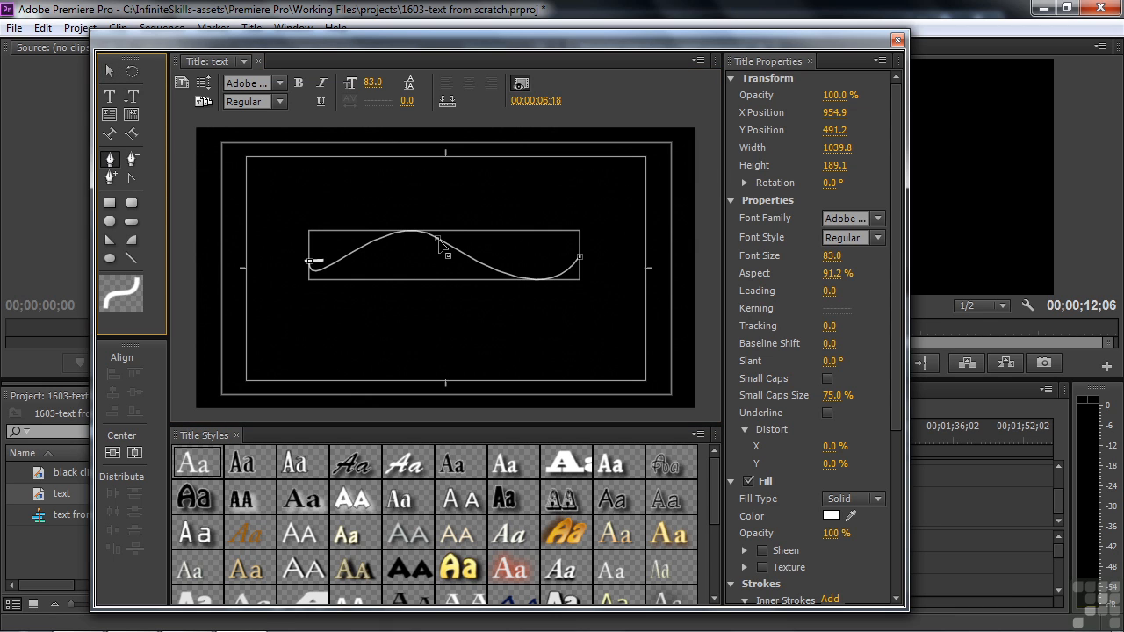
left_click_drag(437, 239, 455, 225)
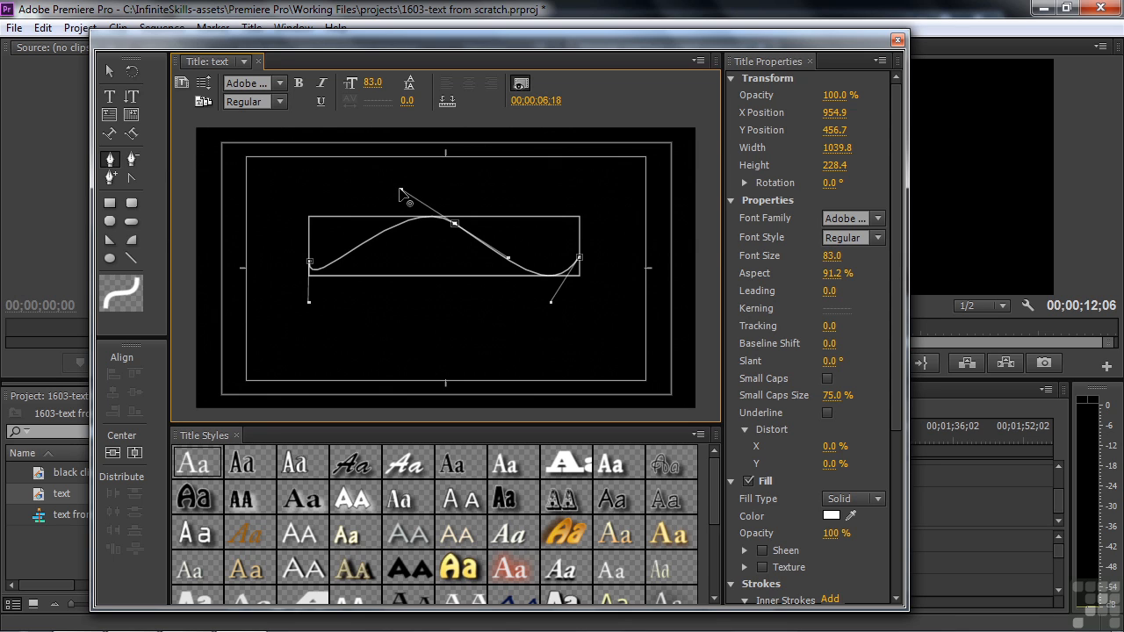
mouse_move(402, 191)
left_mouse_down()
mouse_move(387, 231)
mouse_move(395, 185)
left_mouse_up()
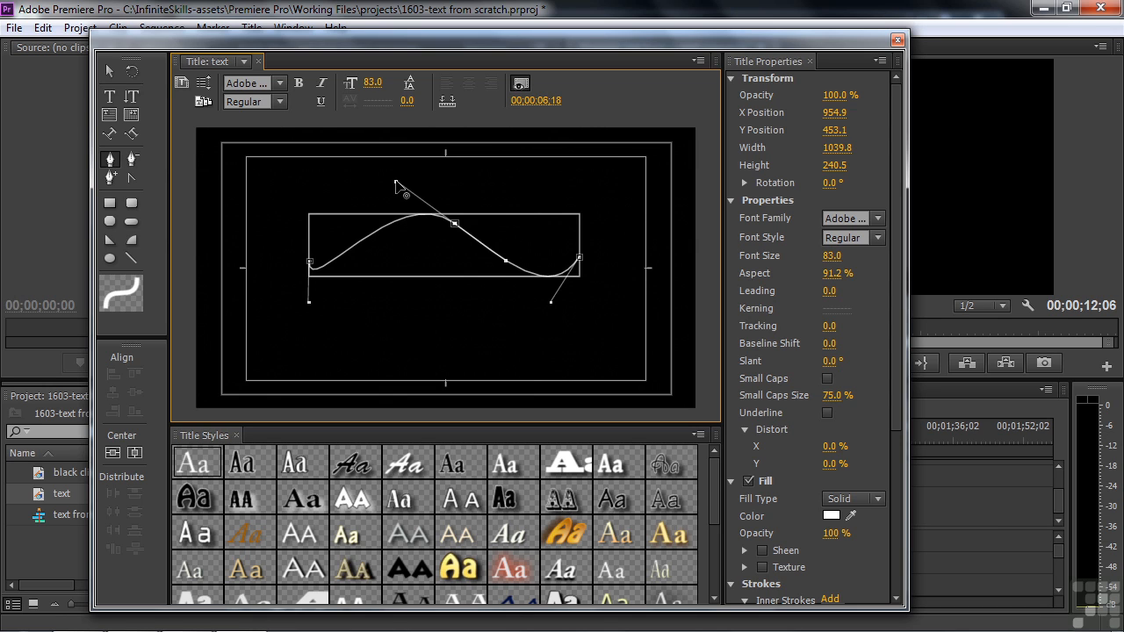
left_click_drag(310, 310, 343, 299)
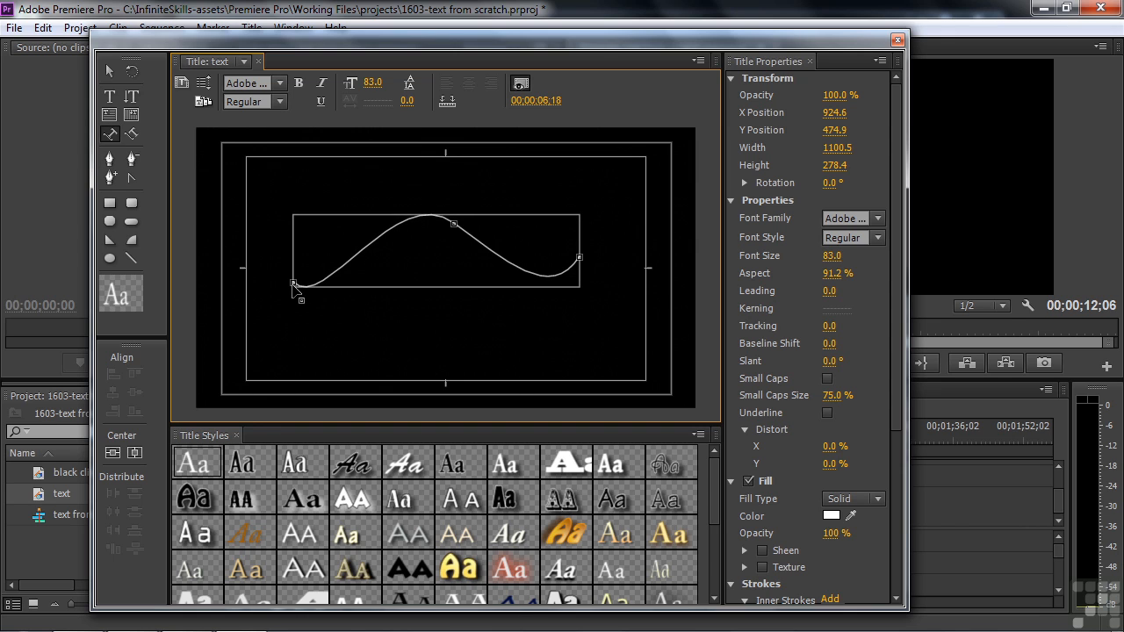
left_click(293, 283)
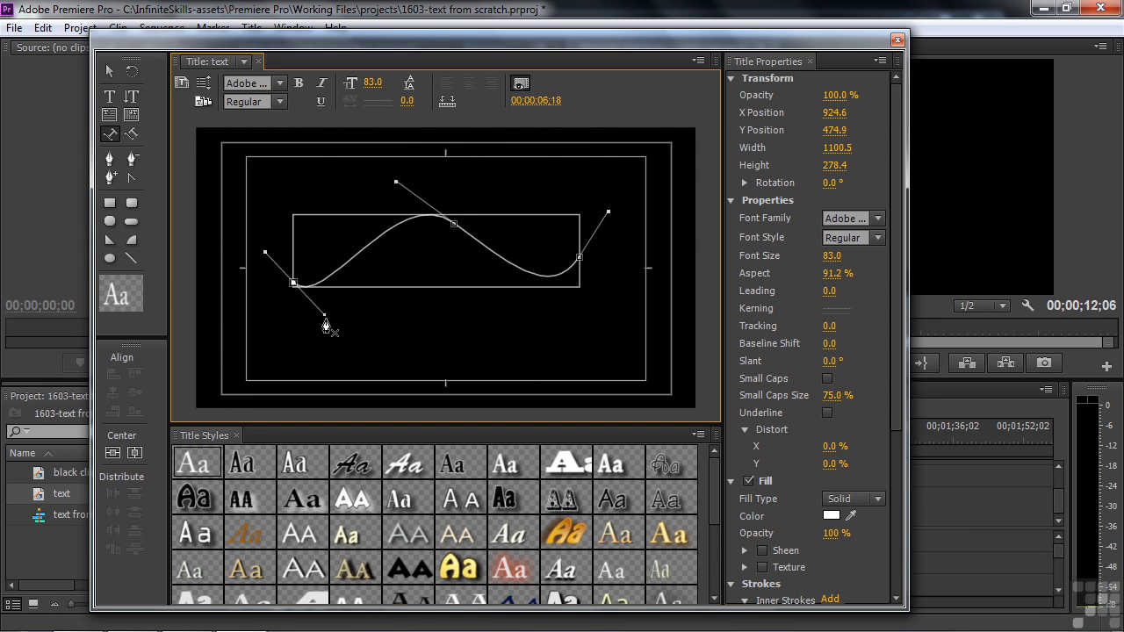
mouse_move(325, 317)
left_mouse_down()
mouse_move(343, 312)
mouse_move(346, 293)
mouse_move(333, 306)
left_mouse_up()
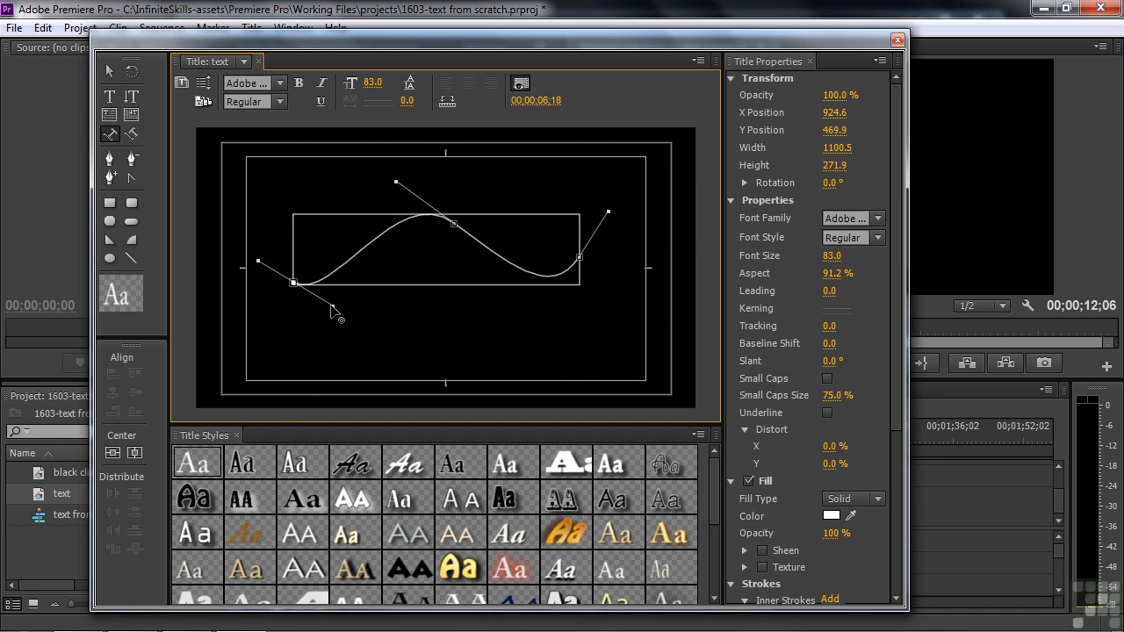
Enter "Here is some text on a path and so on and so on" along the wavy path.
left_click(114, 97)
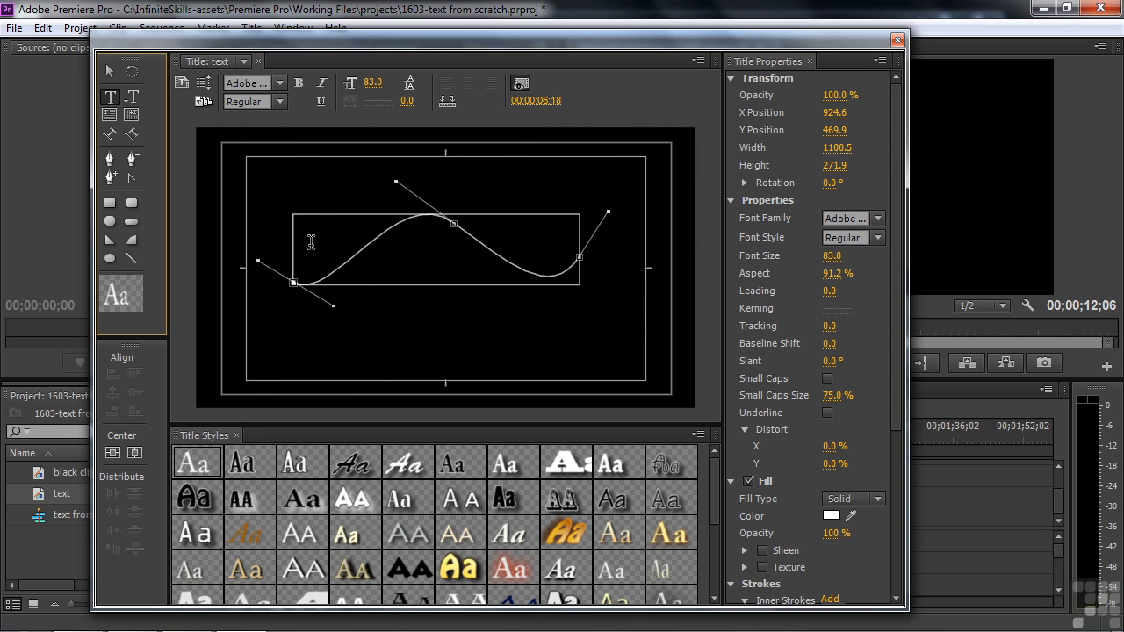
left_click(424, 252)
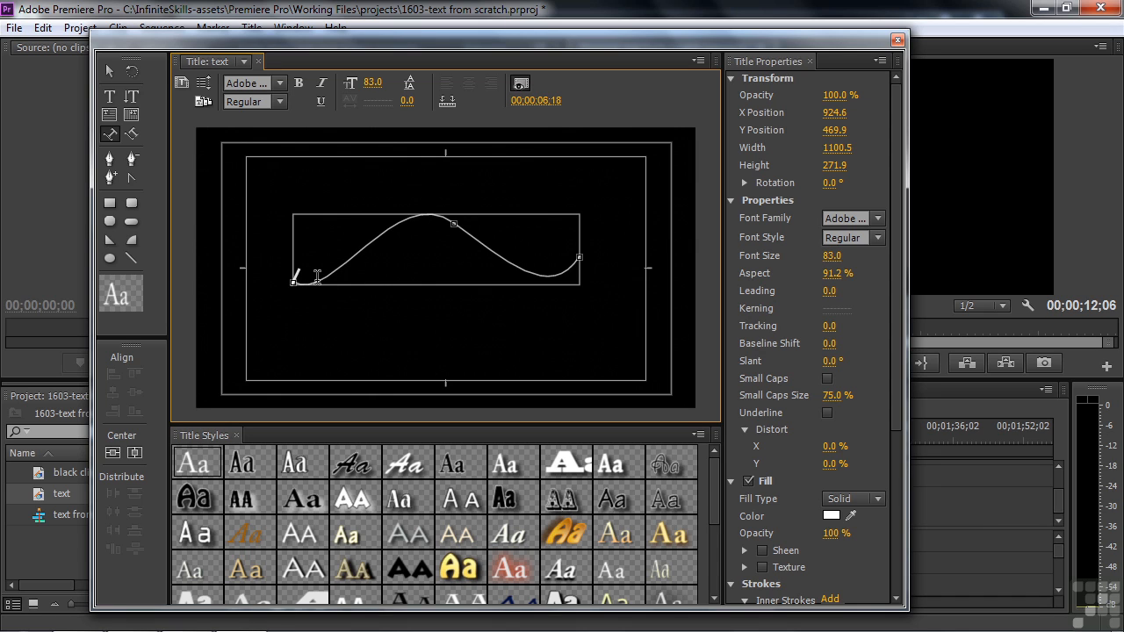
type("Here")
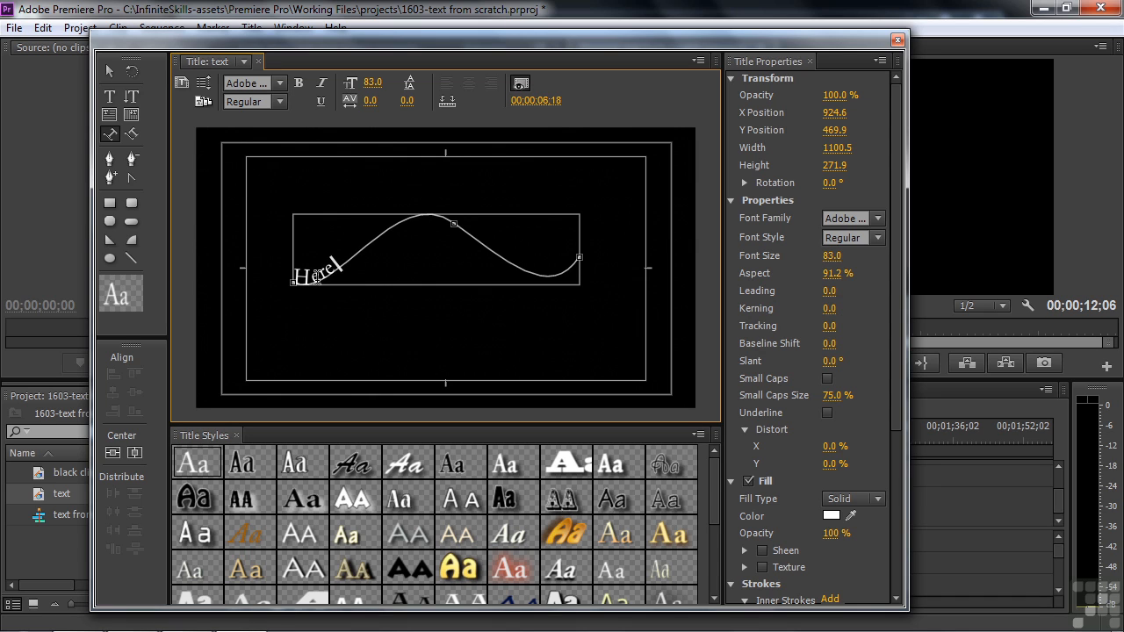
type(" is some text")
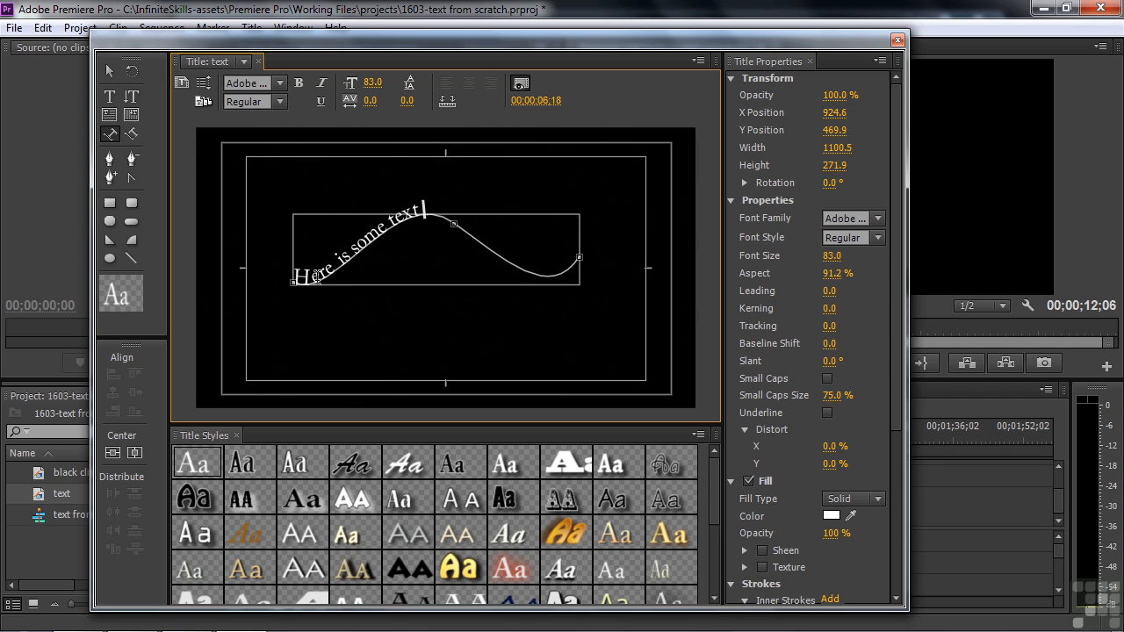
type(" on a path and so on a")
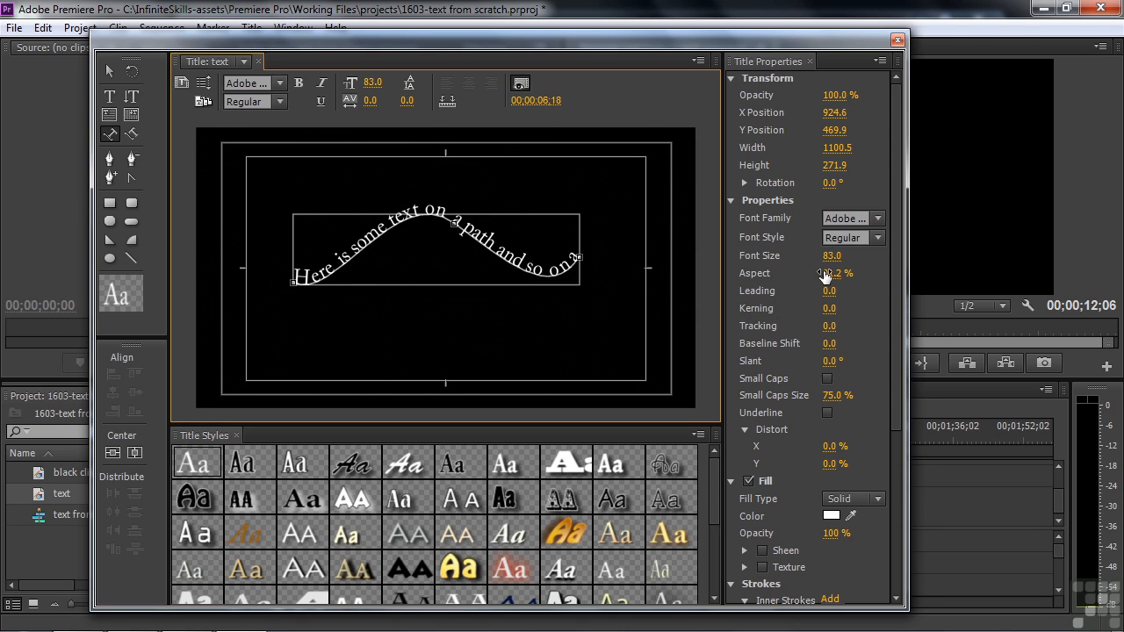
Set the path text's font size to 57 and aspect to 106.2%, and raise the path's start point with the Pen tool.
mouse_move(833, 256)
left_mouse_down()
mouse_move(810, 256)
mouse_move(831, 275)
mouse_move(819, 275)
mouse_move(843, 275)
left_mouse_up()
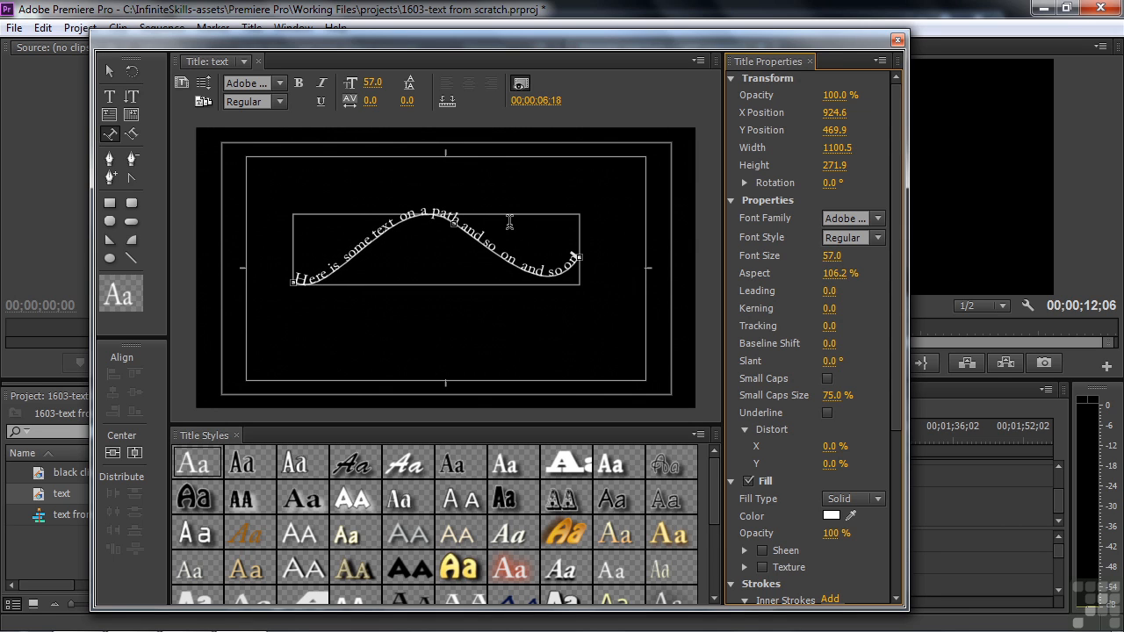
left_click(109, 159)
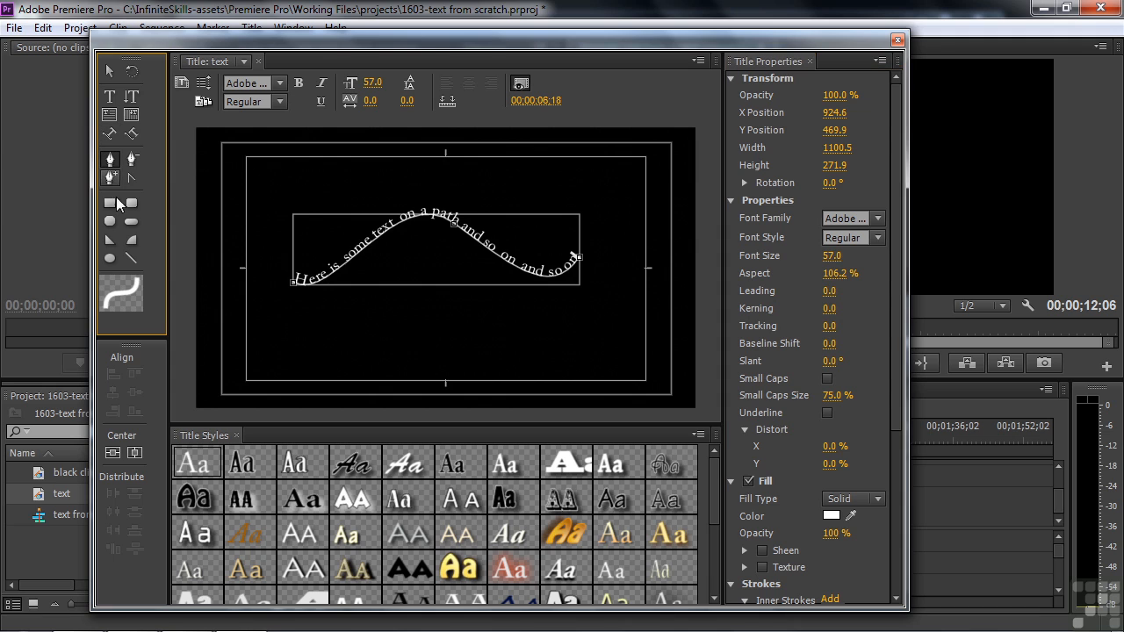
left_click_drag(292, 286, 327, 193)
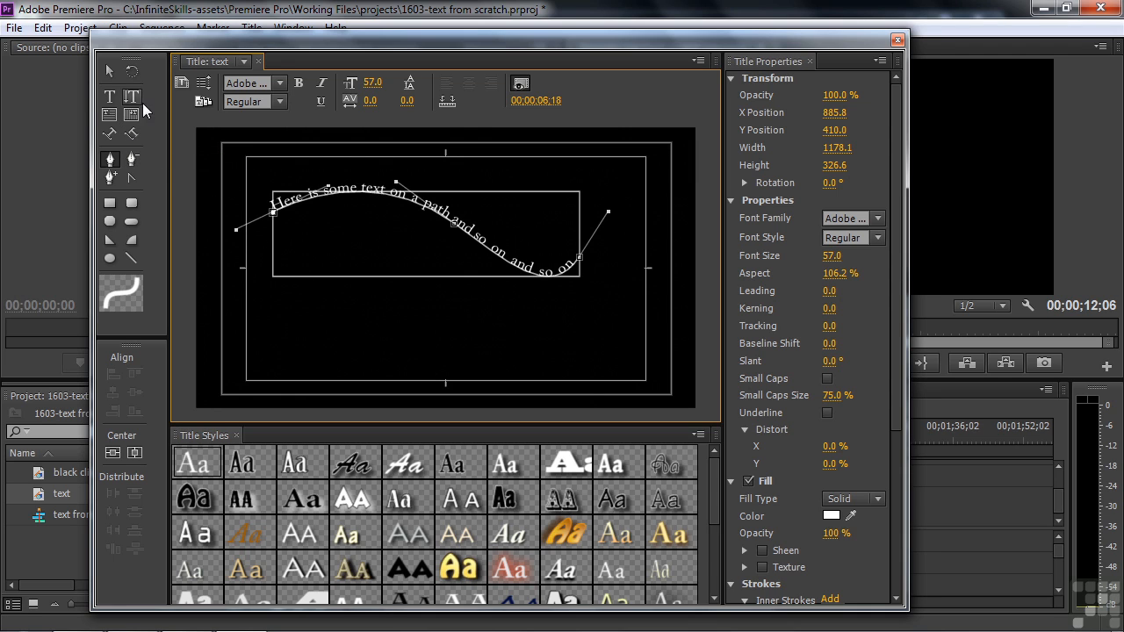
Delete the path text from the title.
left_click(111, 71)
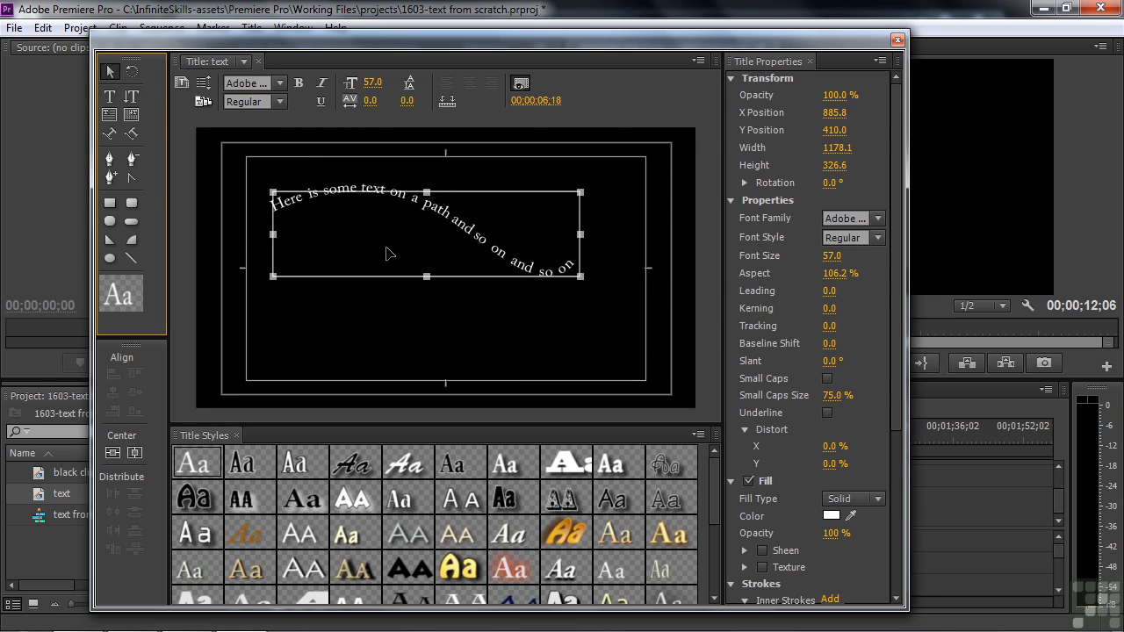
key("Delete")
Create a horizontal text line reading "Here is text" left of the frame's centre with the Type tool.
left_click(110, 99)
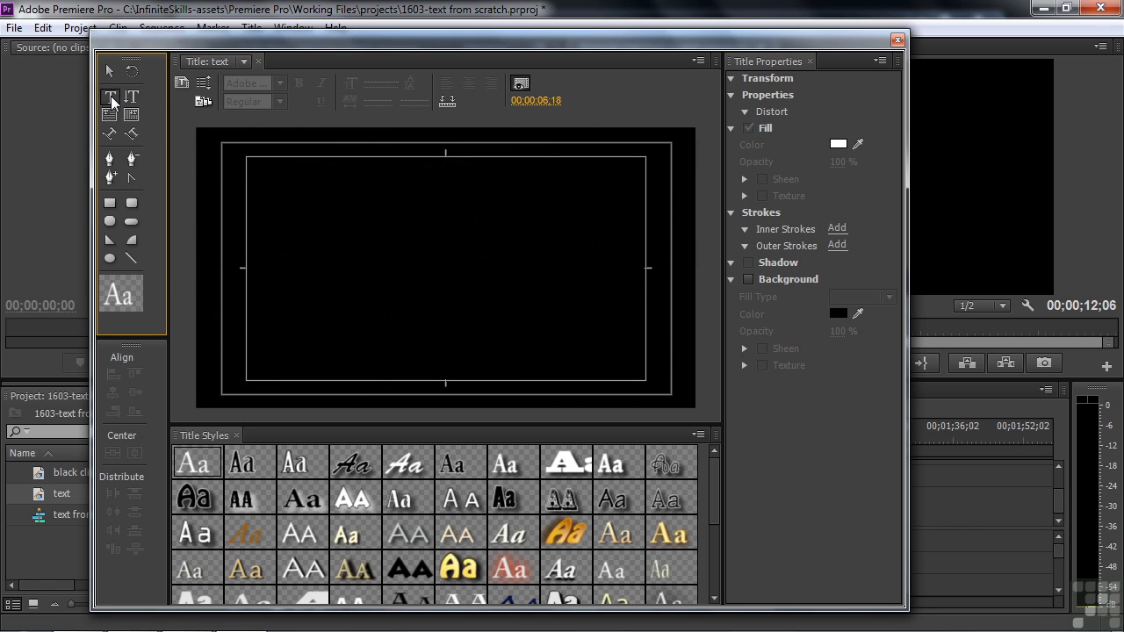
left_click(320, 258)
type("Her")
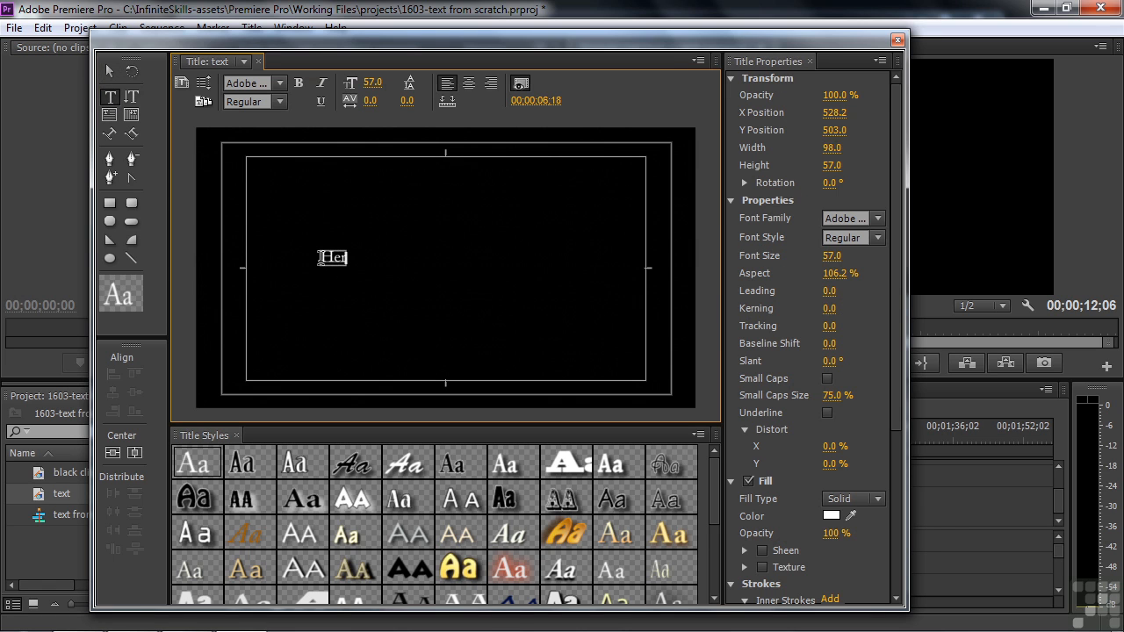
type("e is text")
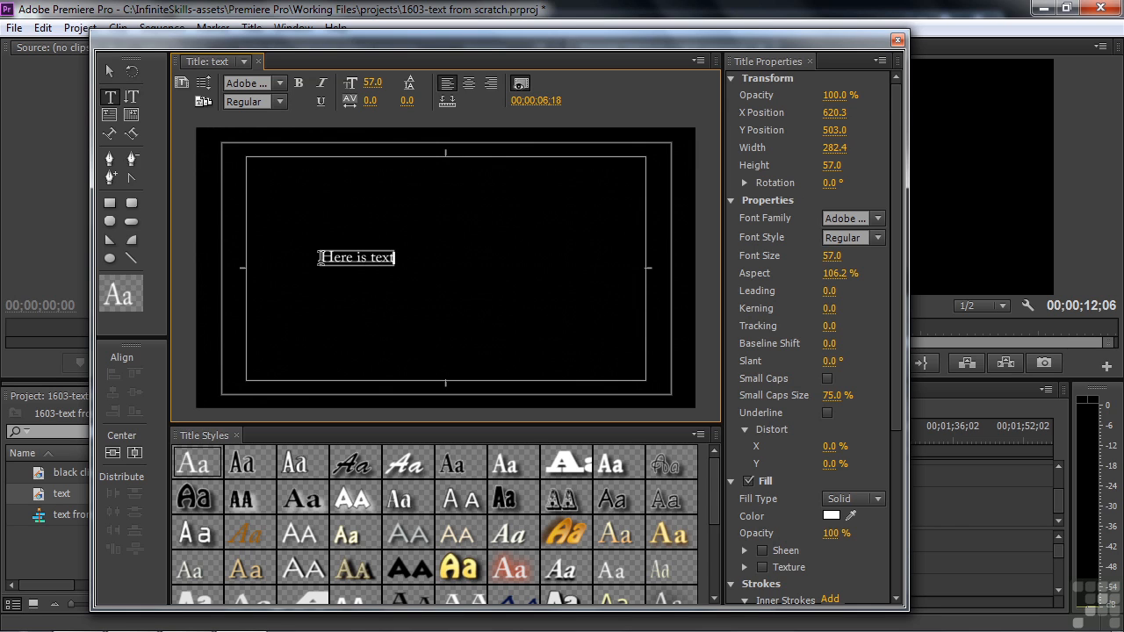
Stretch the "Here is text" line to about 900 by 276 and move it down to about X 926, Y 528.
left_click(110, 69)
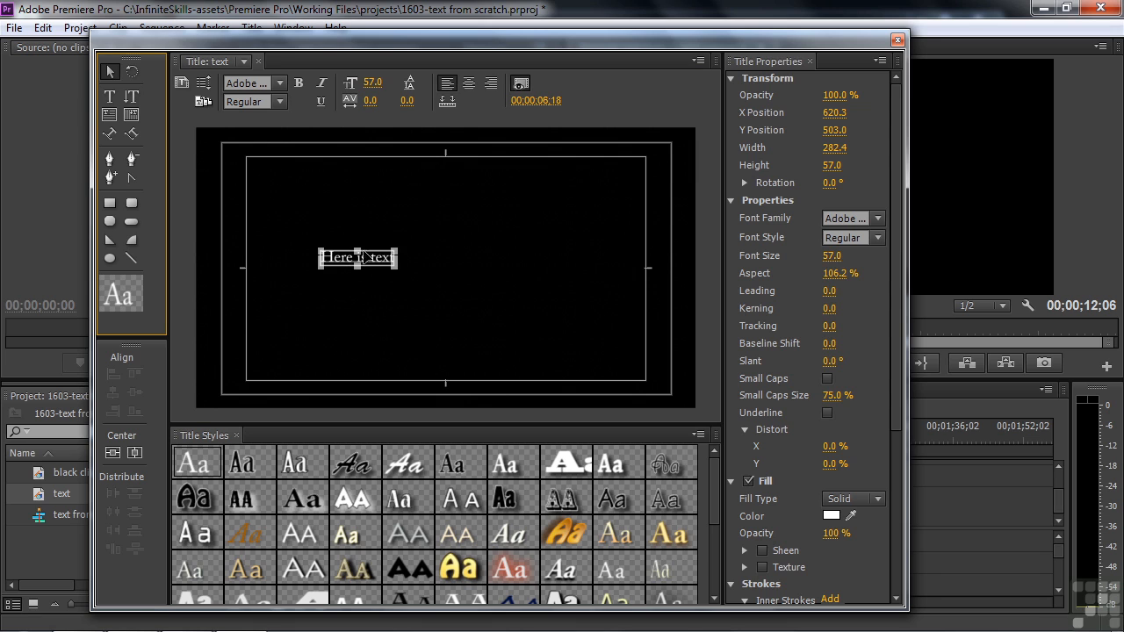
left_click_drag(394, 253, 555, 195)
left_click_drag(468, 227, 468, 263)
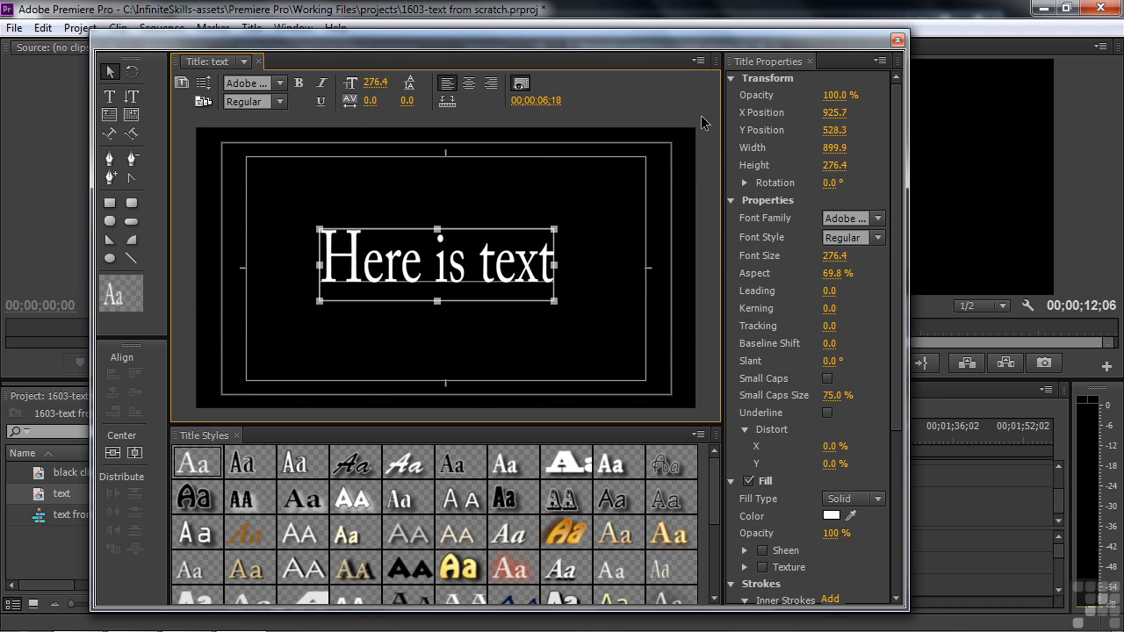
Enlarge the title editor window and its drawing area, and look through the text's Fill, Strokes, Shadow and Background properties.
left_click_drag(726, 181, 771, 238)
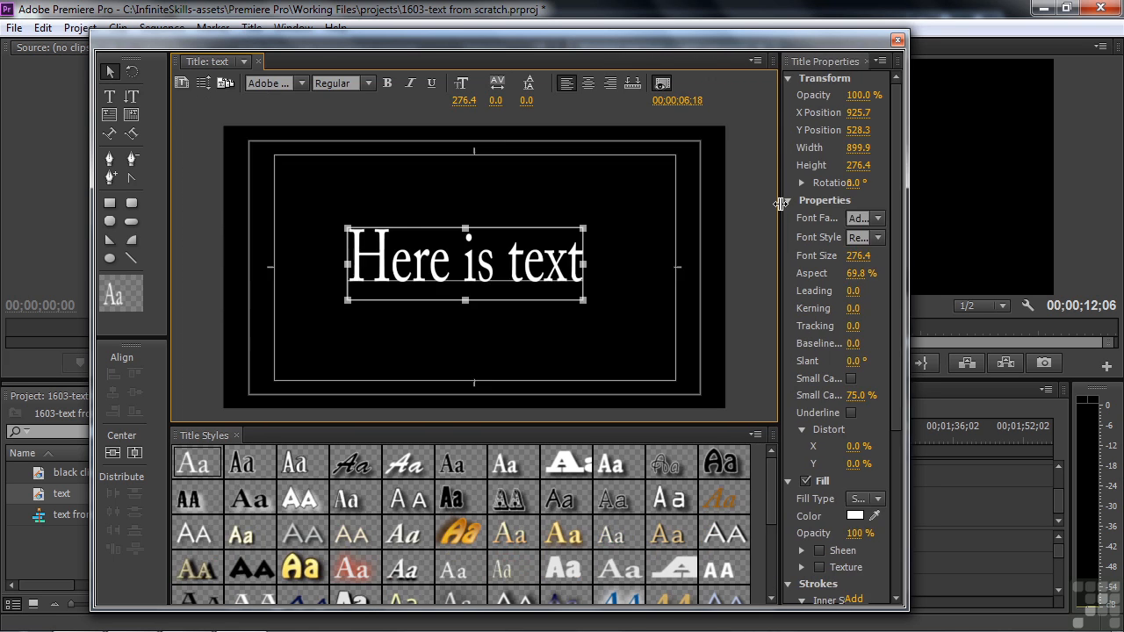
mouse_move(521, 428)
left_mouse_down()
mouse_move(512, 498)
mouse_move(501, 431)
left_mouse_up()
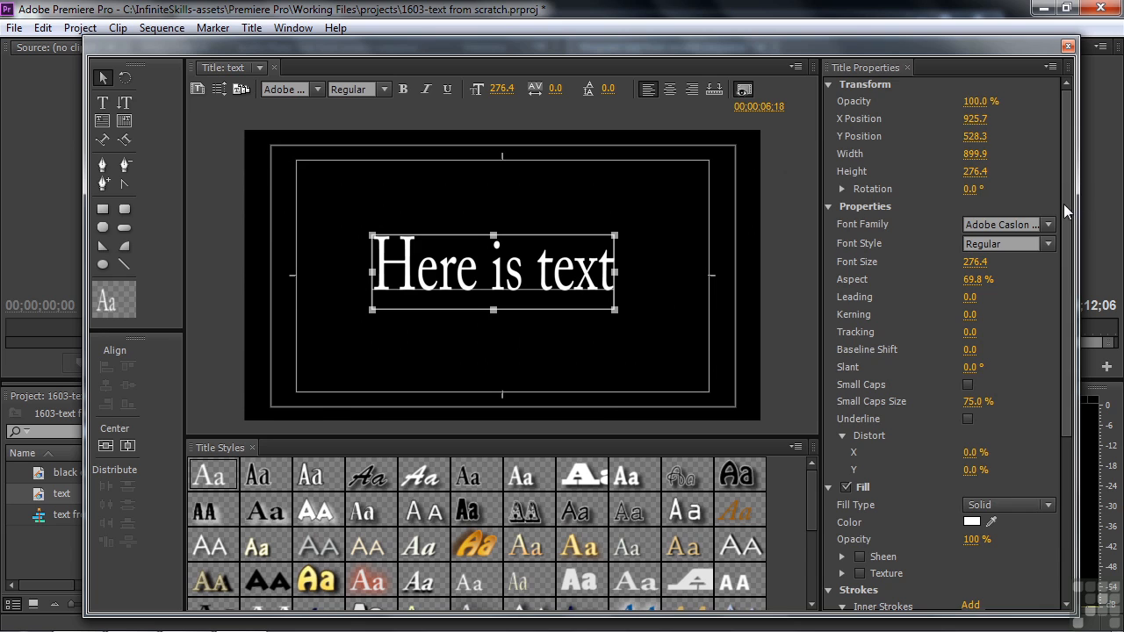
left_click_drag(1064, 204, 1032, 379)
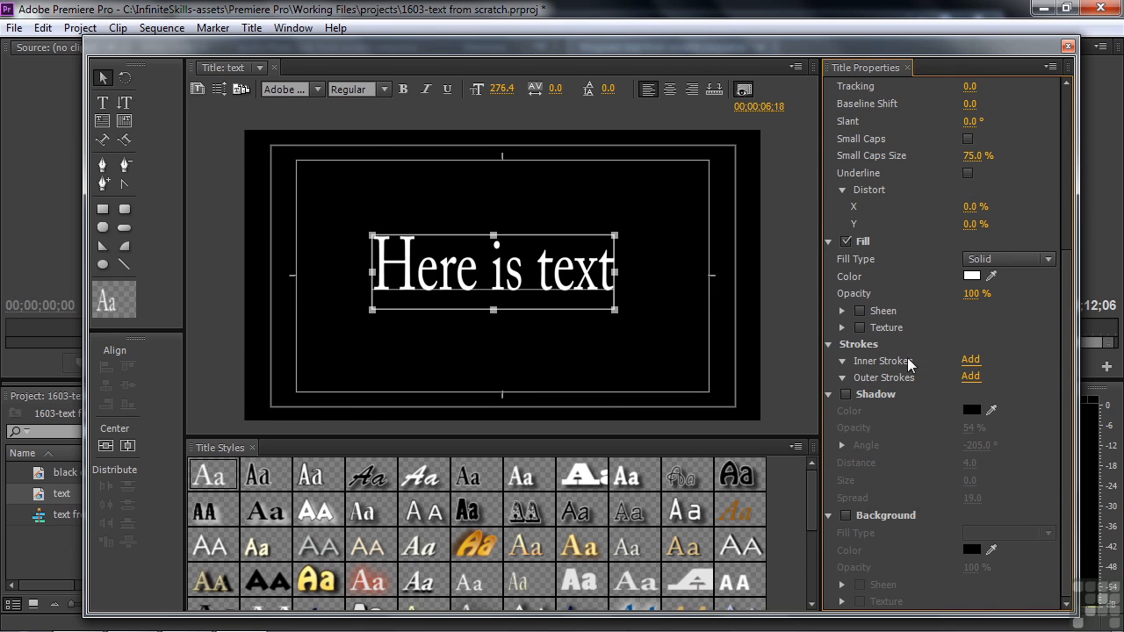
left_click_drag(1067, 469, 1092, 245)
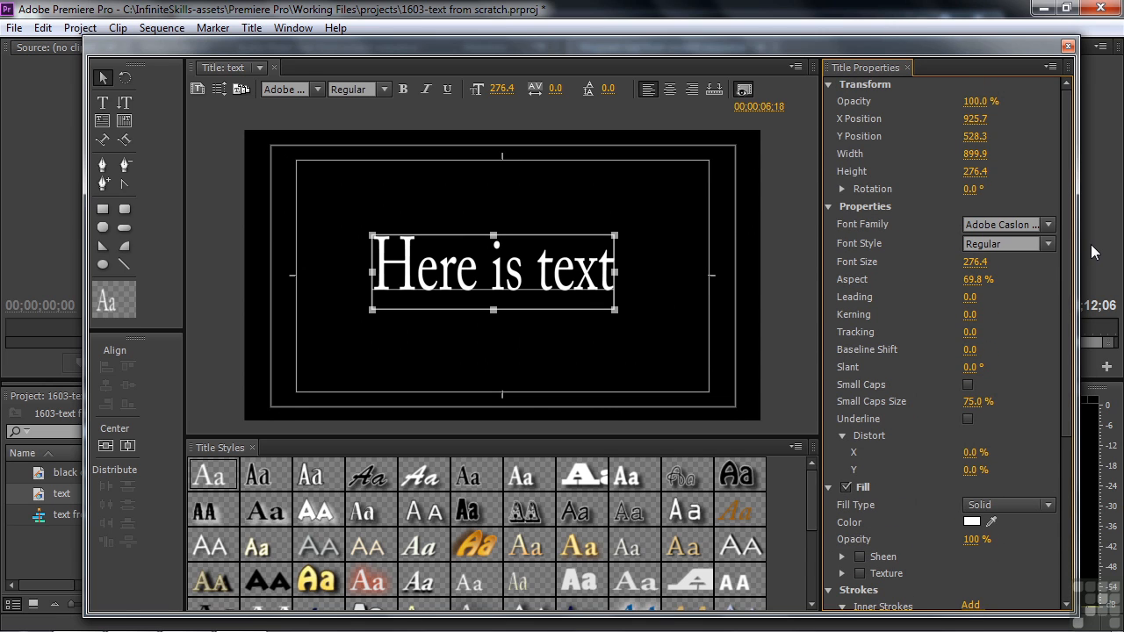